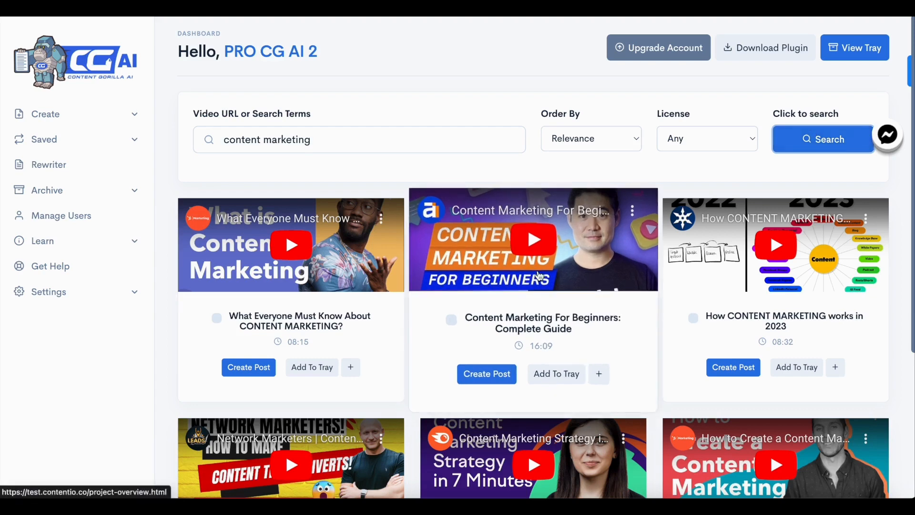
Open the 'What Everyone Must Know About CONTENT MARKETING?' video result to create a new post from it
scroll(539, 257, "down", 3)
scroll(539, 275, "up", 2)
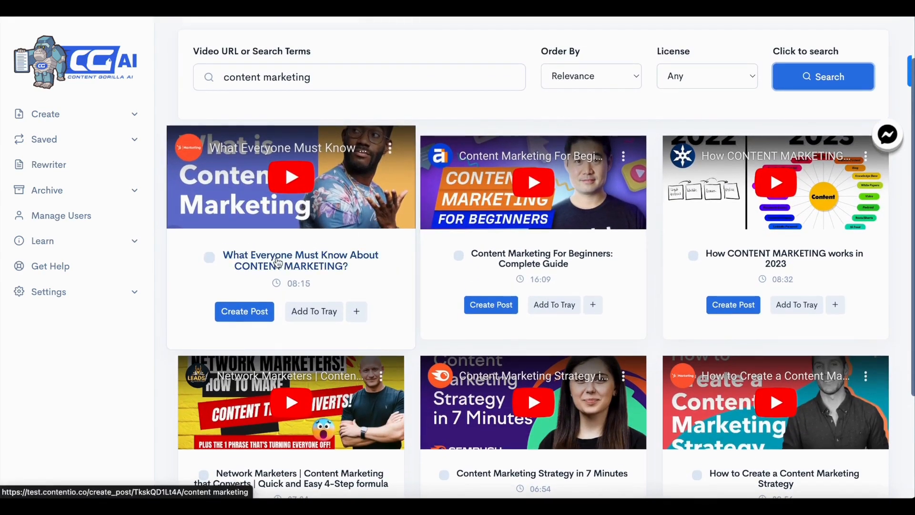
left_click(246, 320)
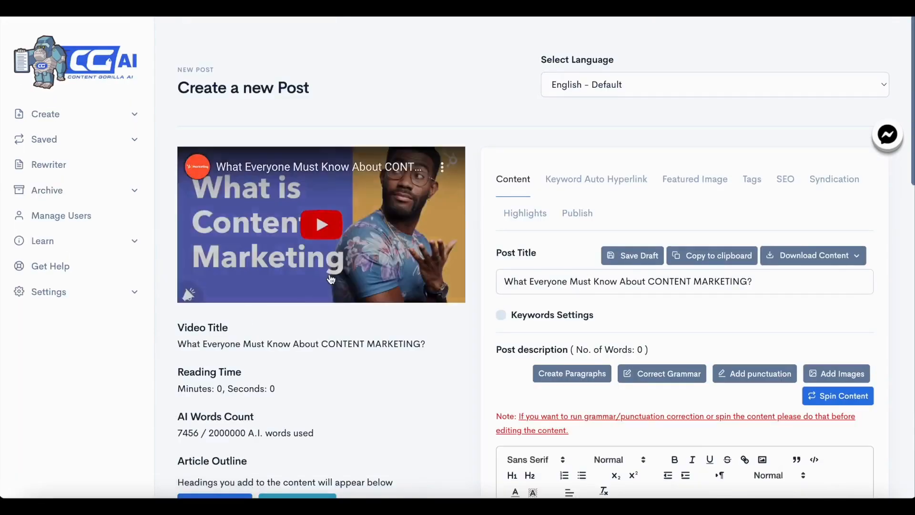
Review the video transcript loaded into the post description
scroll(412, 321, "down", 10)
scroll(474, 308, "up", 6)
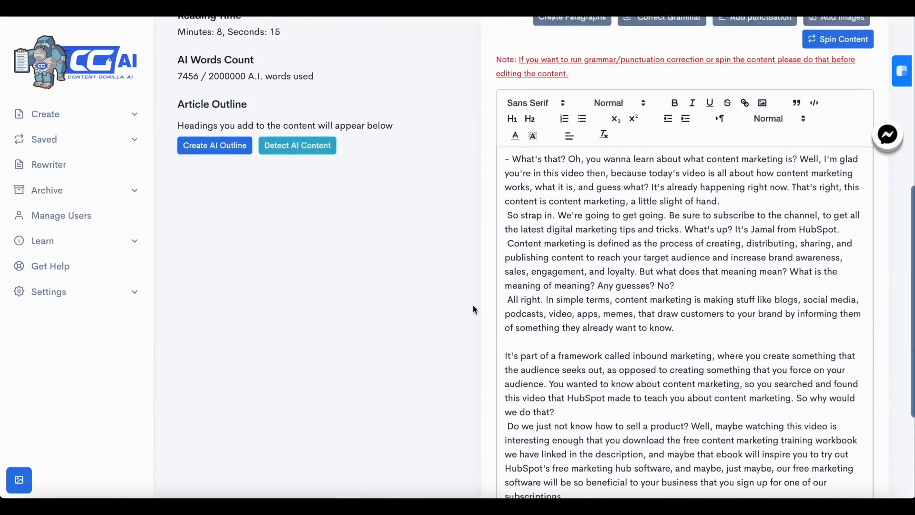
scroll(472, 305, "up", 5)
scroll(473, 305, "down", 6)
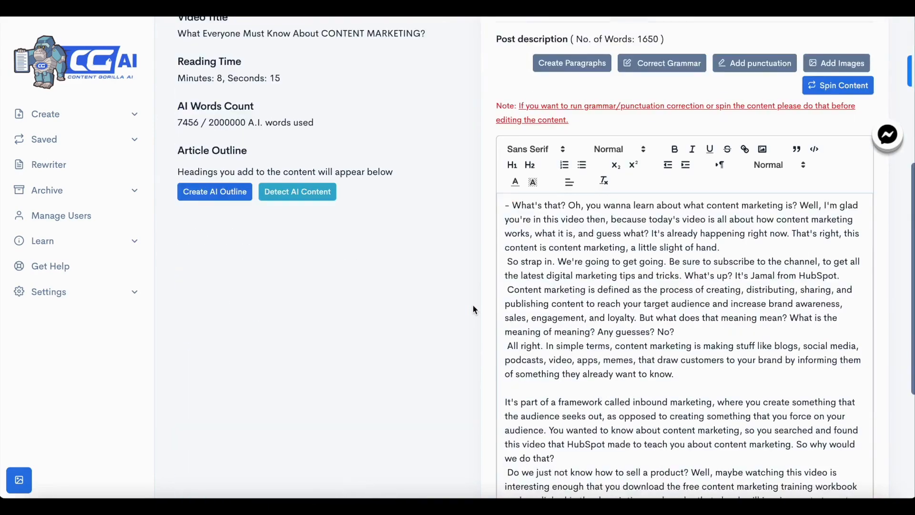
scroll(473, 306, "up", 3)
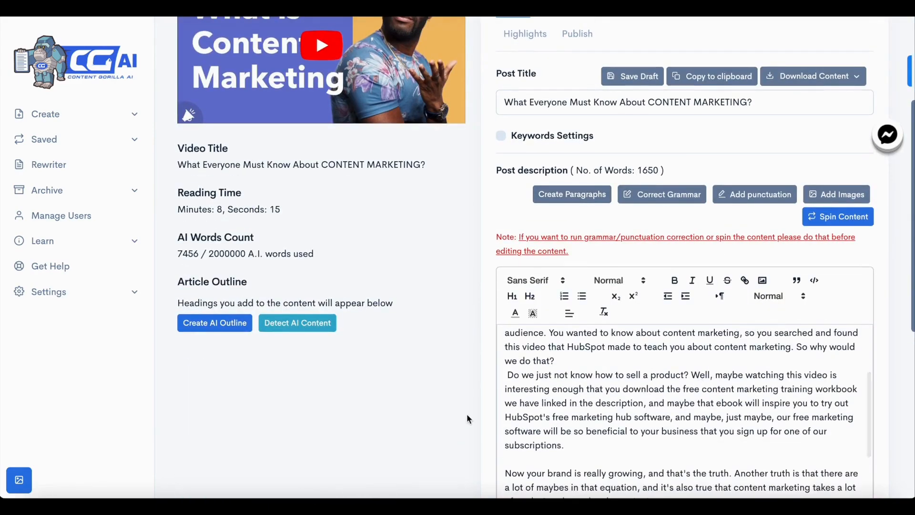
scroll(467, 419, "down", 8)
scroll(552, 314, "up", 5)
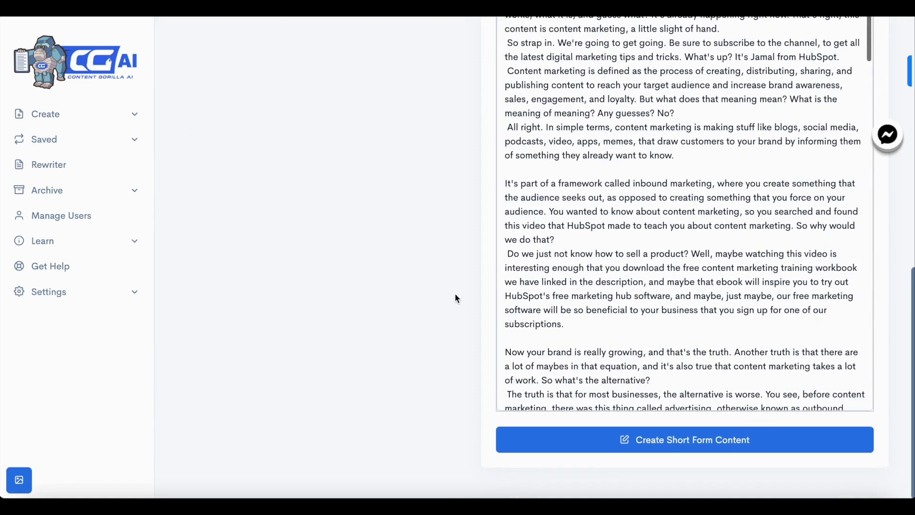
scroll(455, 296, "up", 6)
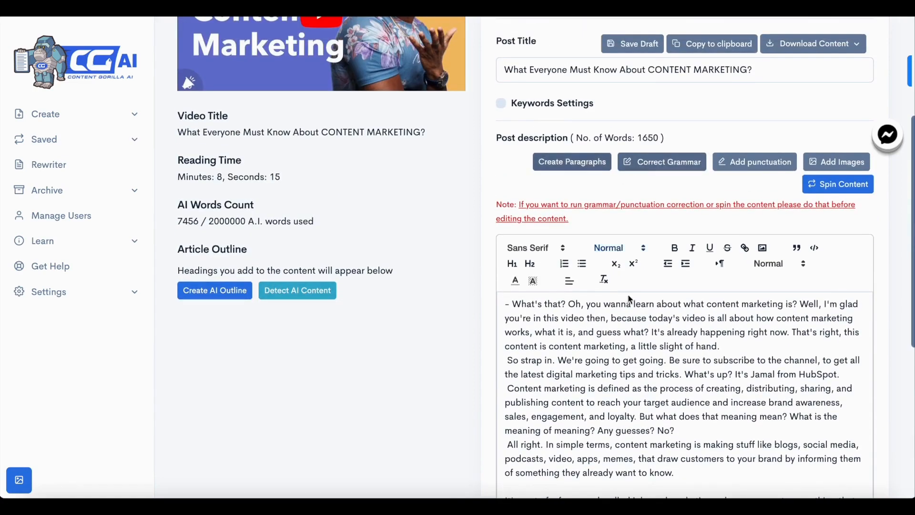
Run grammar correction on the post description and close the confirmation
left_click(636, 379)
scroll(733, 355, "down", 20)
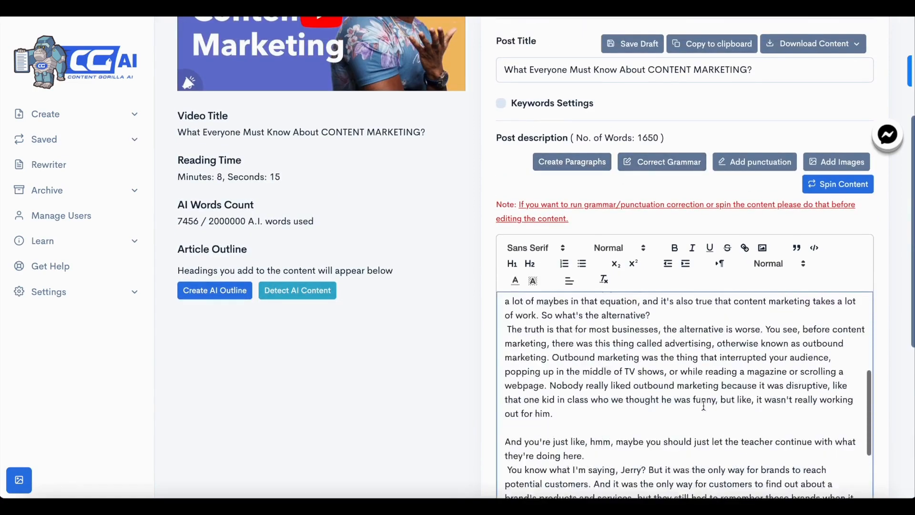
scroll(704, 405, "up", 20)
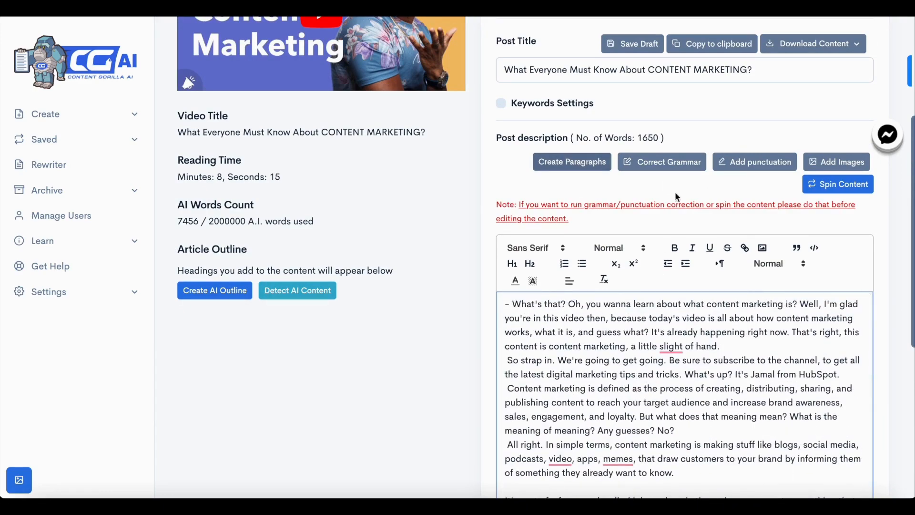
left_click(665, 169)
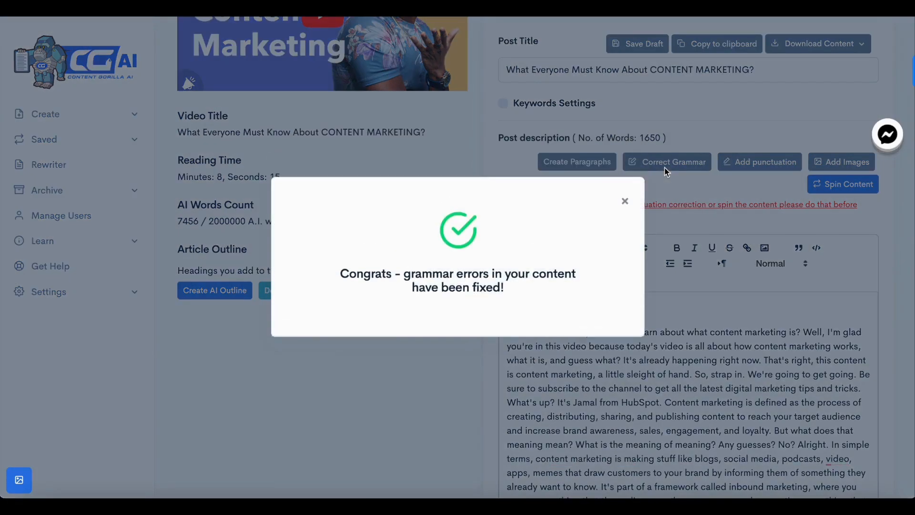
left_click(625, 203)
Split the corrected post description into paragraphs
scroll(622, 433, "down", 10)
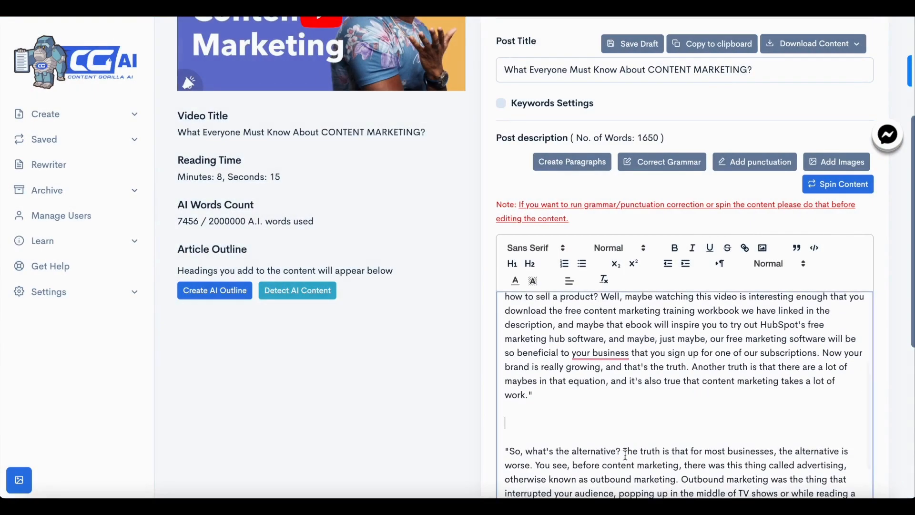
scroll(625, 455, "down", 15)
scroll(625, 456, "down", 5)
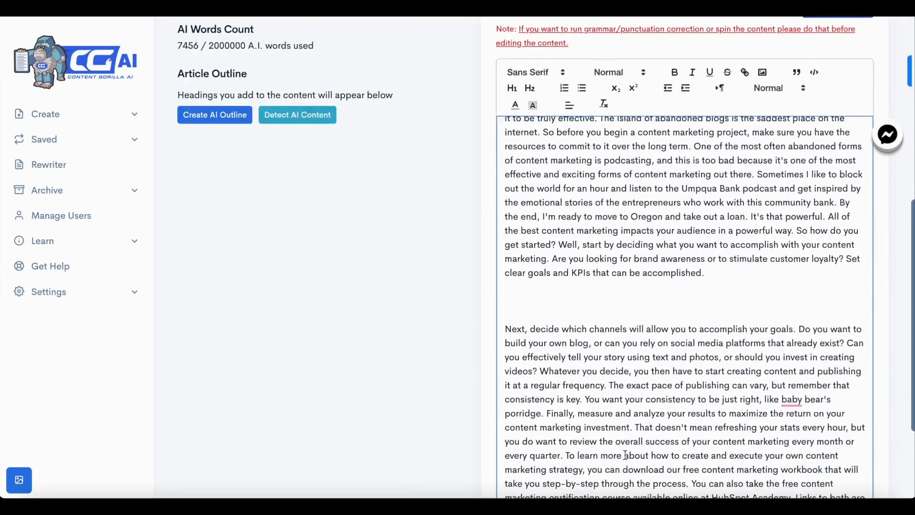
scroll(644, 310, "up", 10)
scroll(644, 311, "up", 10)
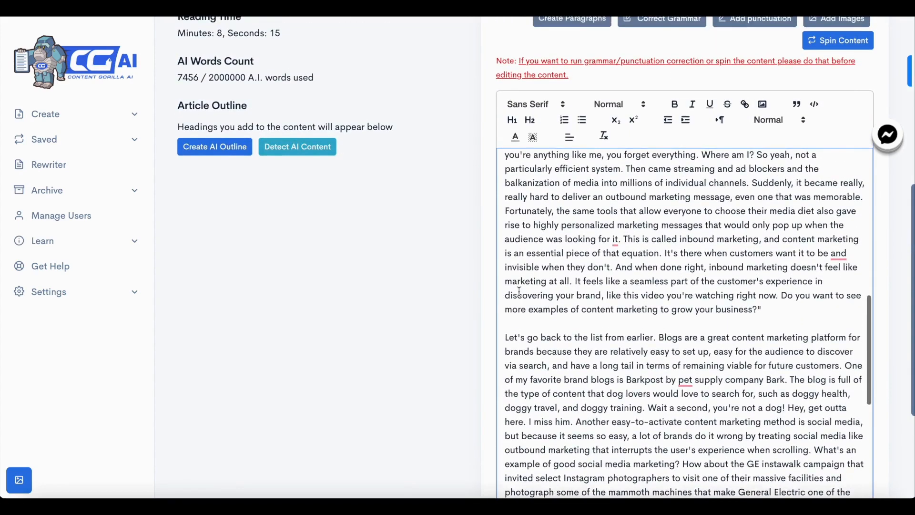
left_click(566, 163)
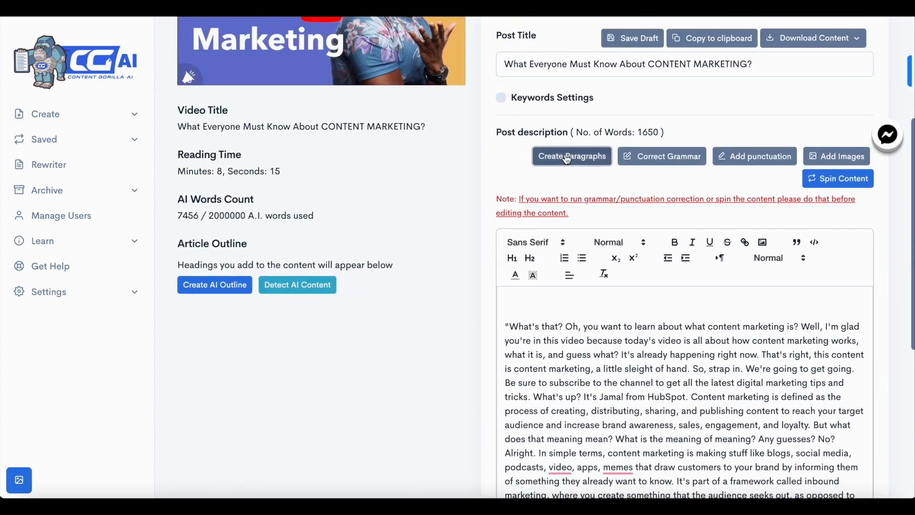
Review the new paragraph breaks in the post description
scroll(596, 447, "down", 5)
scroll(596, 447, "down", 10)
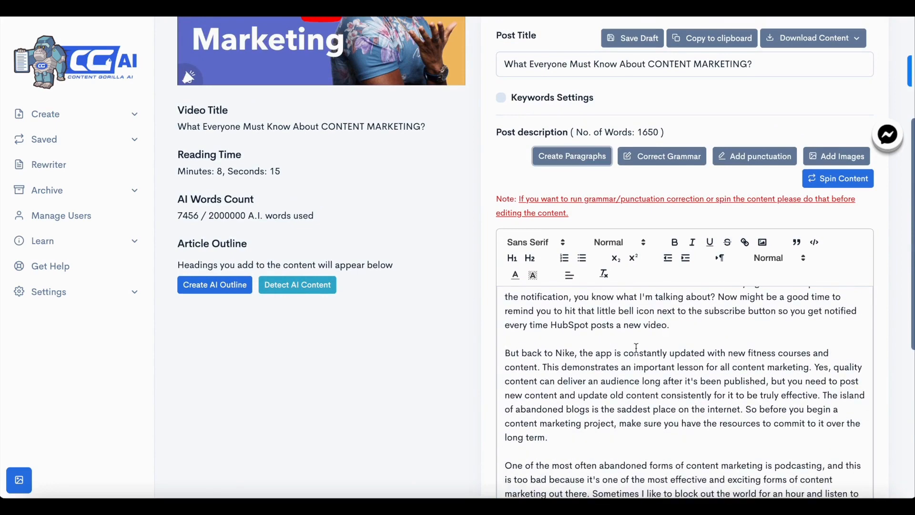
scroll(471, 325, "up", 1)
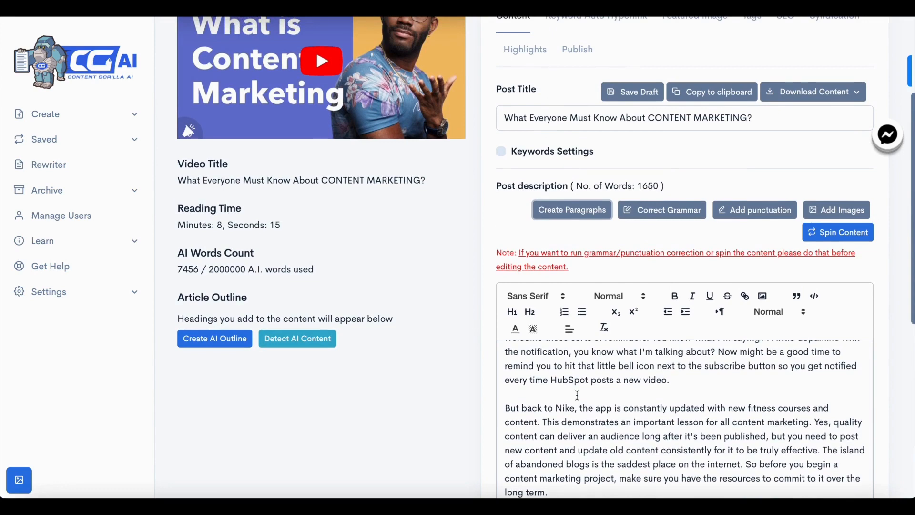
scroll(577, 395, "up", 15)
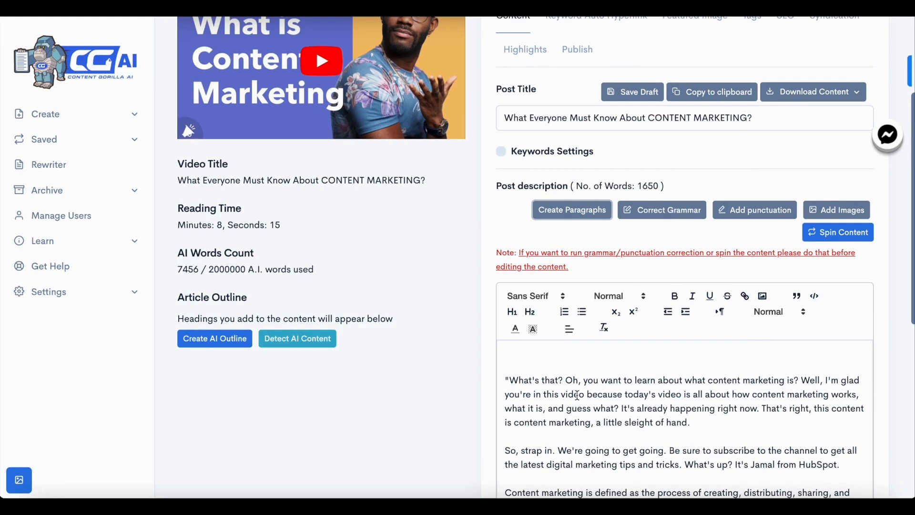
scroll(572, 382, "up", 1)
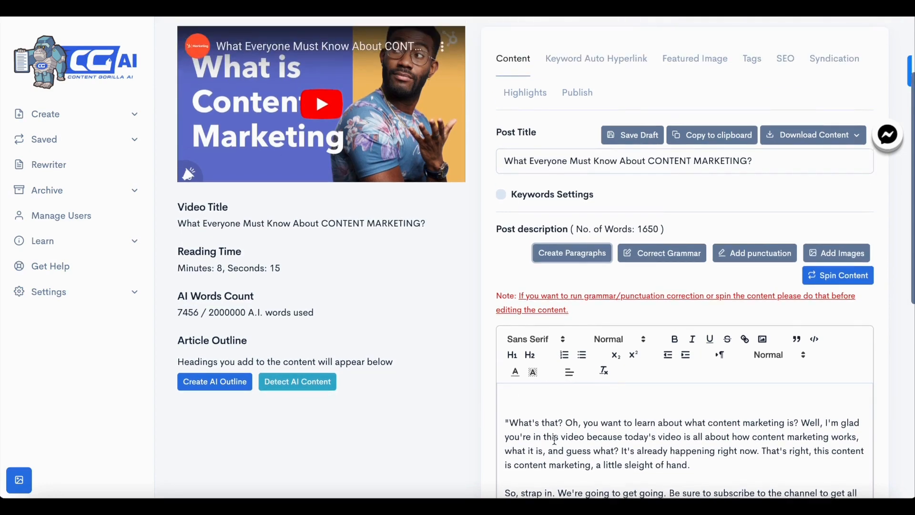
scroll(555, 441, "down", 1)
scroll(434, 407, "down", 4)
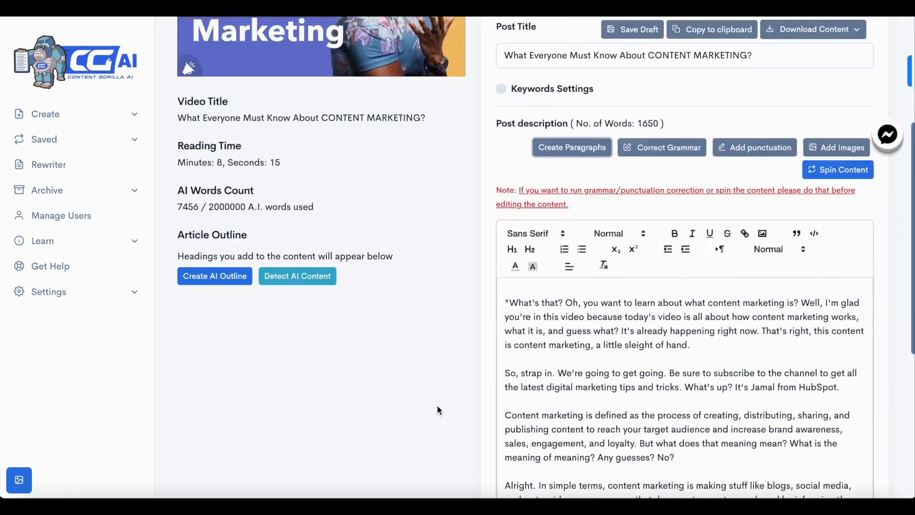
scroll(393, 302, "up", 2)
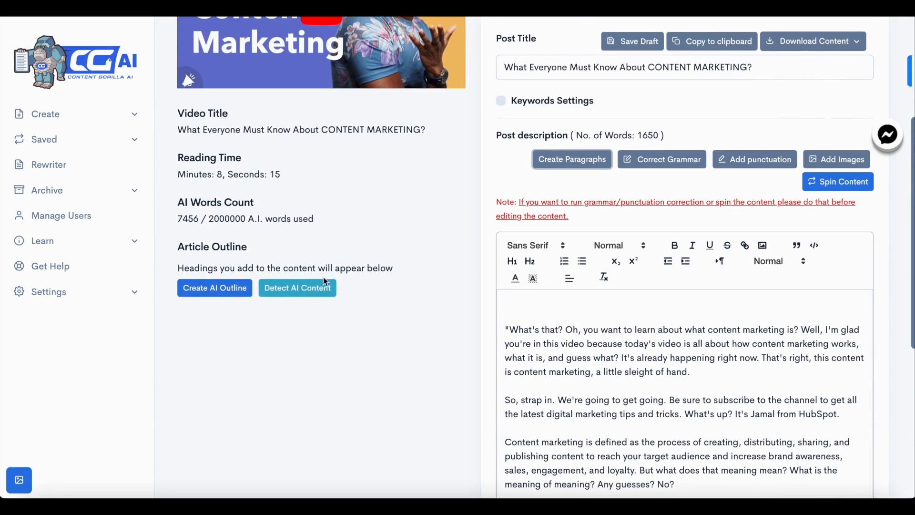
Create an AI outline using the context 'What Everyone Must Know About CONTENT MARKETING?'
left_click(216, 288)
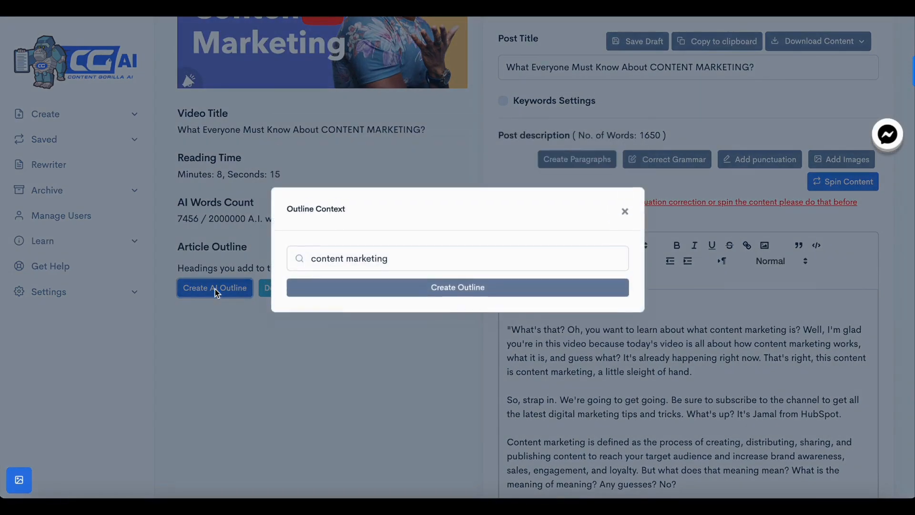
triple_click(379, 265)
type("What")
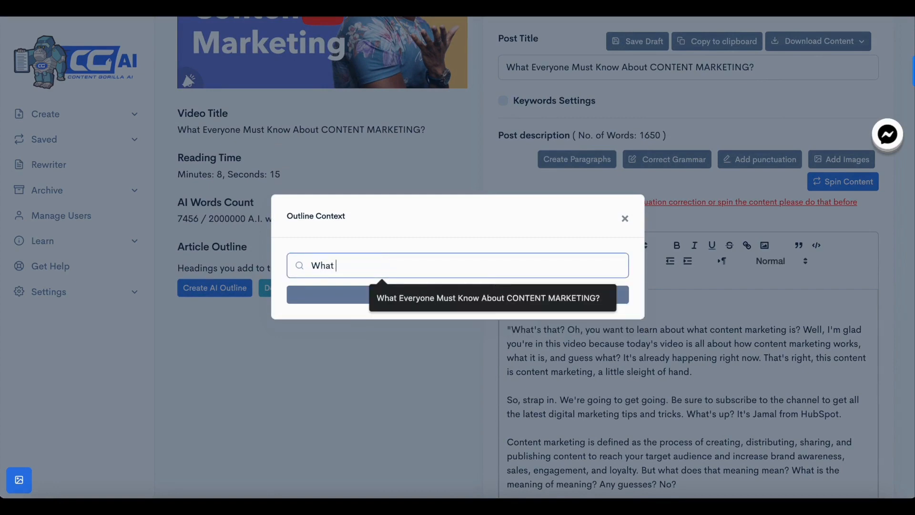
left_click(477, 298)
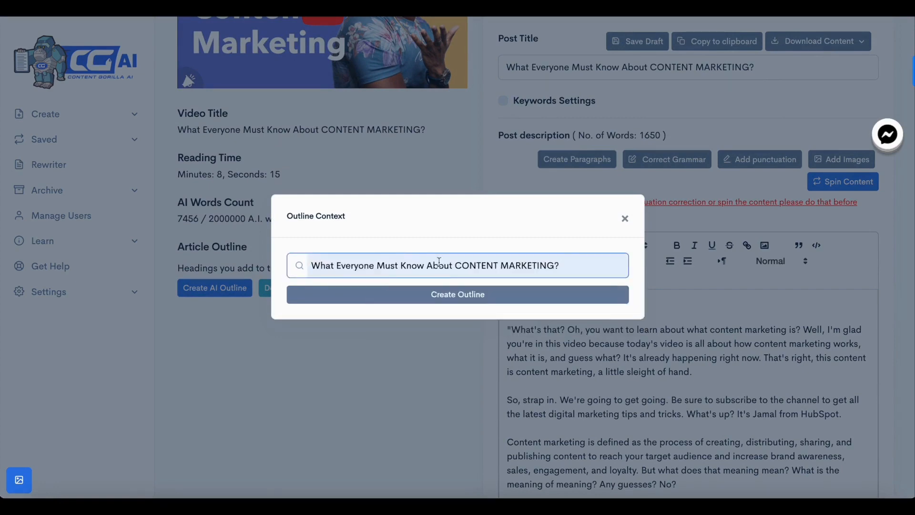
left_click(441, 297)
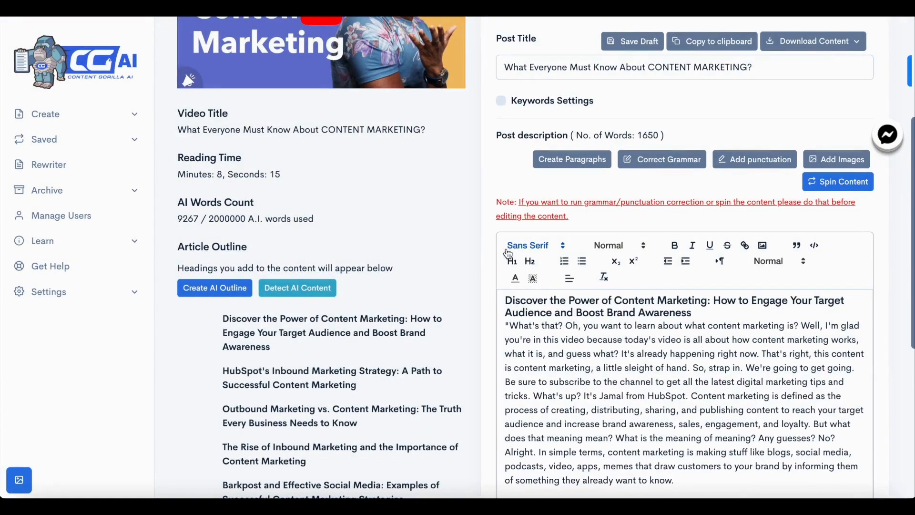
Insert a line break after the first outline heading in the post description
scroll(674, 374, "down", 1)
scroll(674, 374, "up", 1)
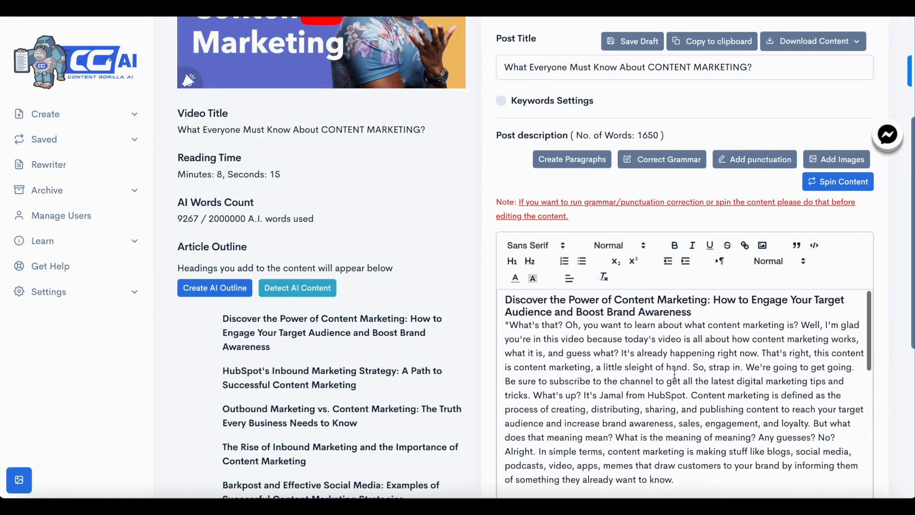
left_click(718, 315)
key("Return")
Generate the full article content from the outline headings and close the confirmation
scroll(712, 396, "down", 2)
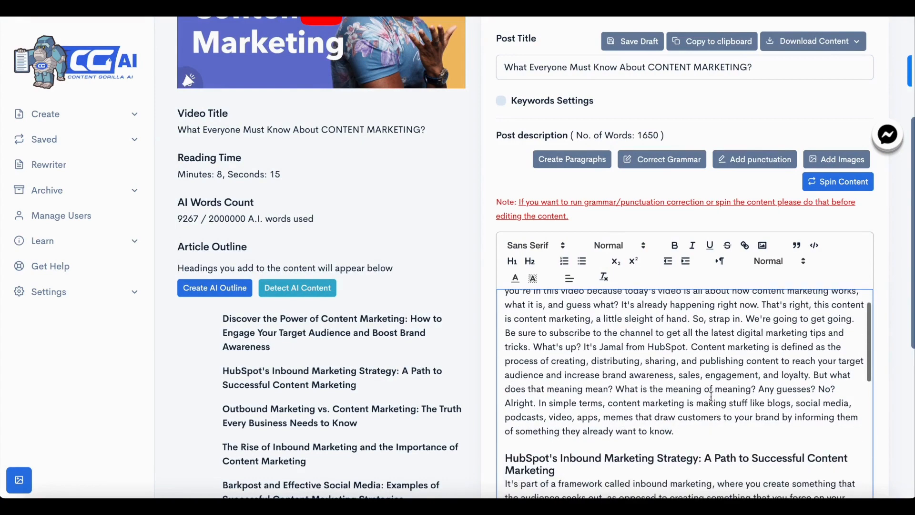
scroll(416, 370, "down", 5)
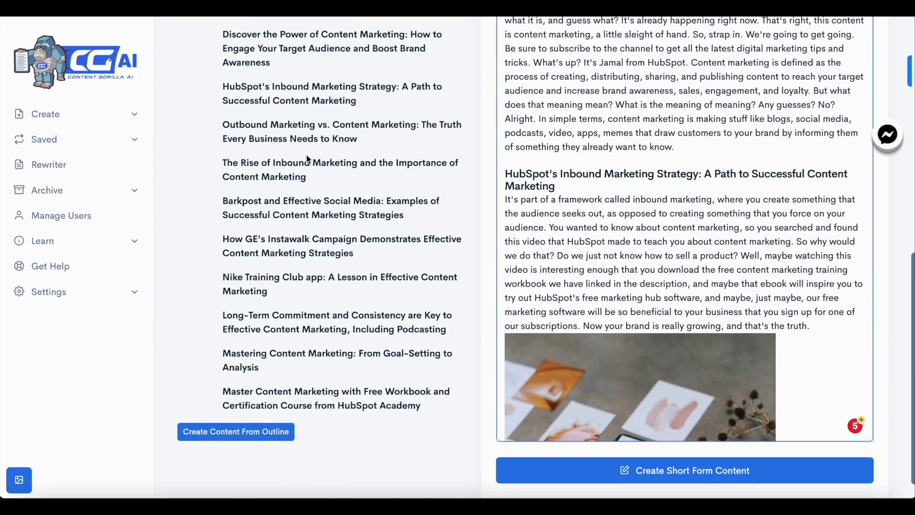
scroll(315, 161, "up", 2)
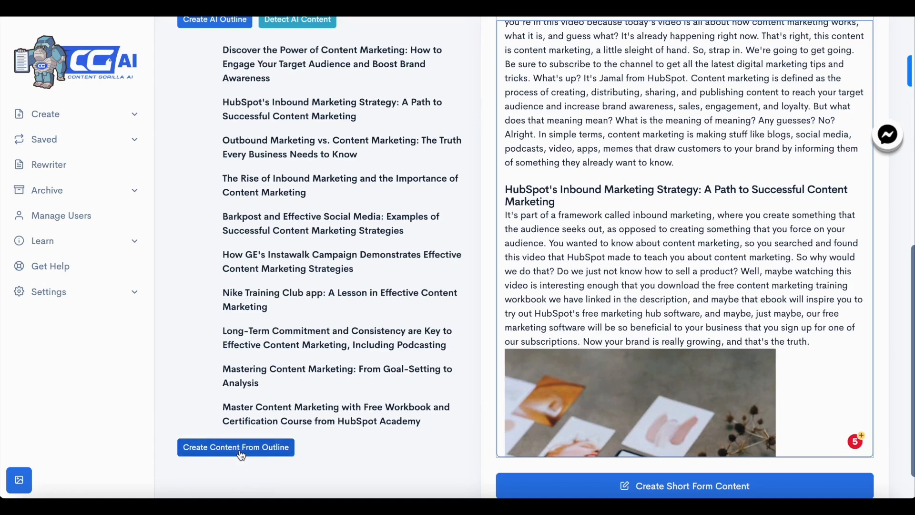
left_click(242, 454)
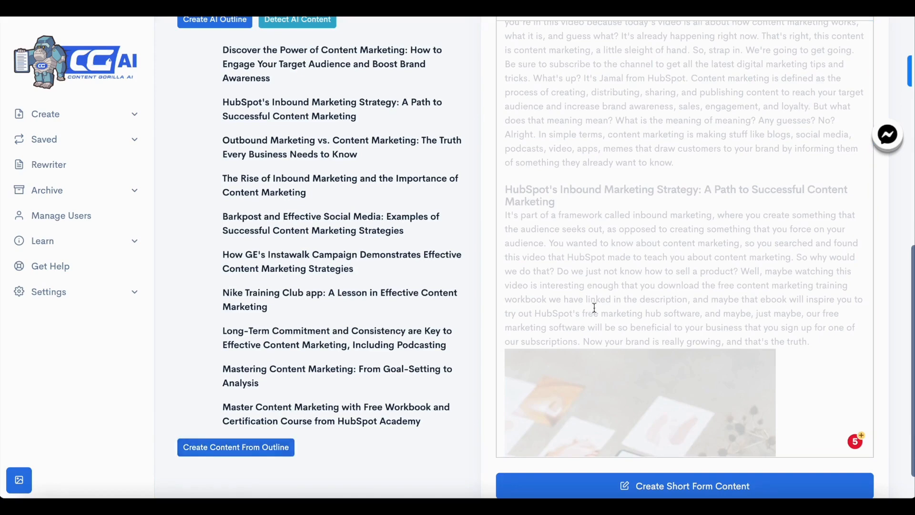
scroll(615, 271, "up", 1)
scroll(619, 264, "up", 1)
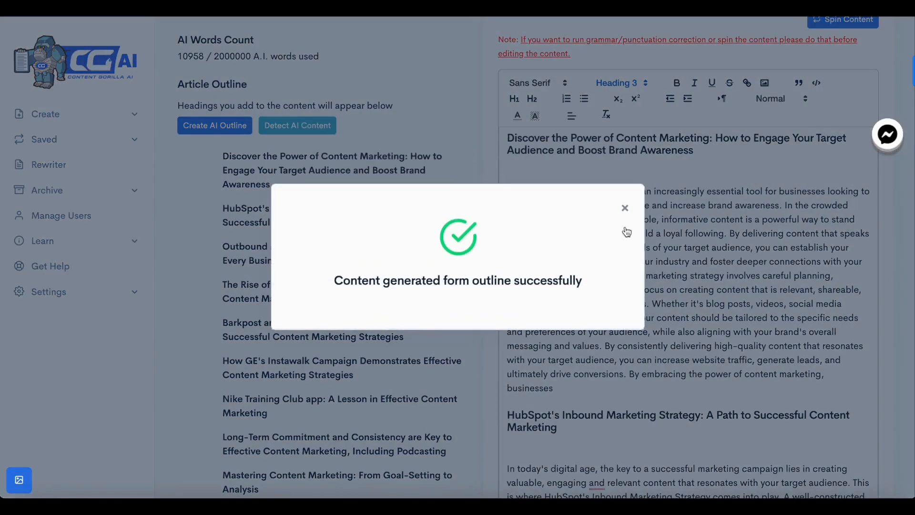
left_click(625, 207)
Scroll through the generated article and run AI content detection on it
scroll(636, 335, "down", 20)
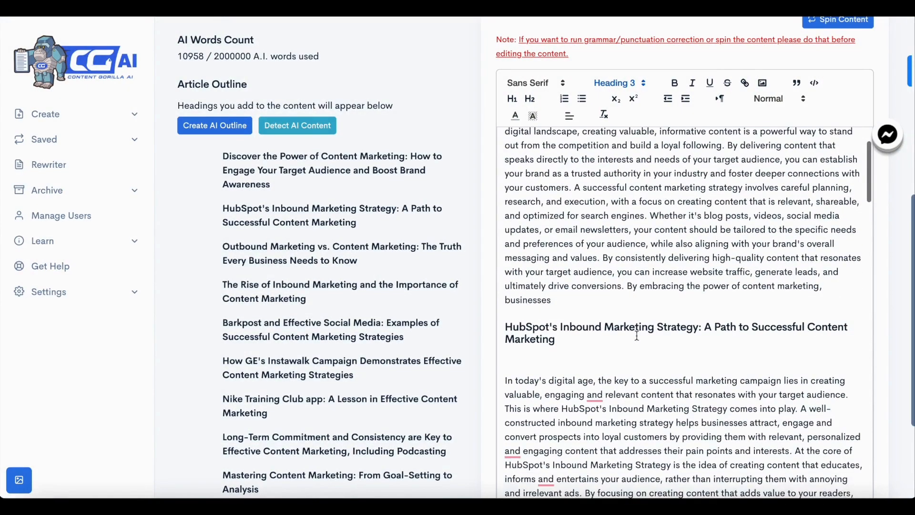
scroll(637, 335, "down", 20)
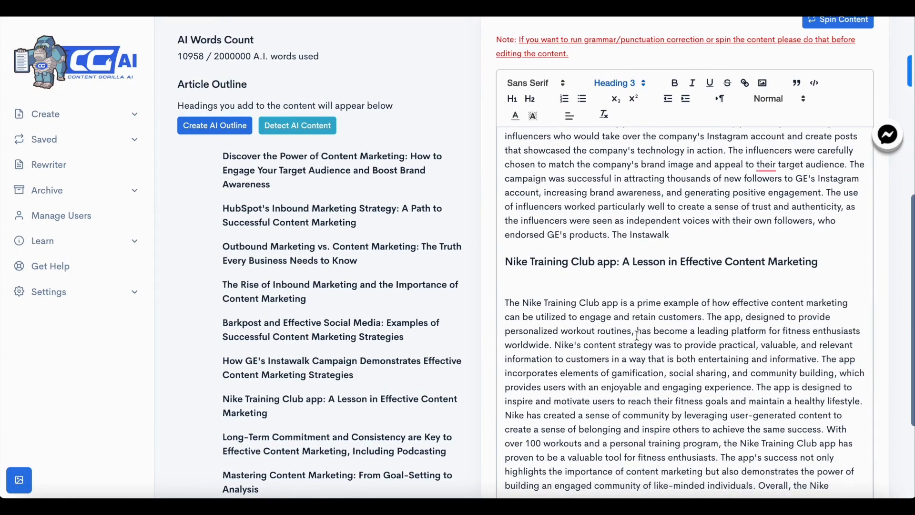
scroll(435, 296, "down", 2)
scroll(444, 267, "up", 4)
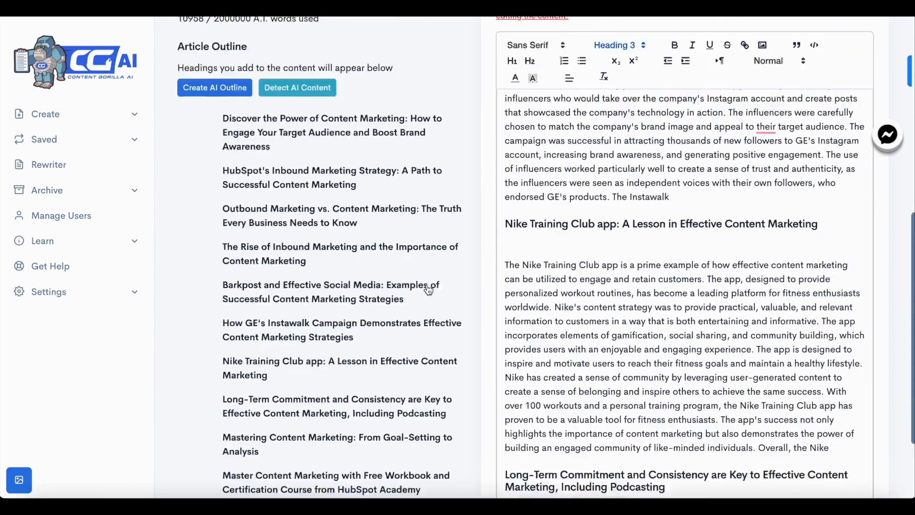
scroll(473, 250, "up", 2)
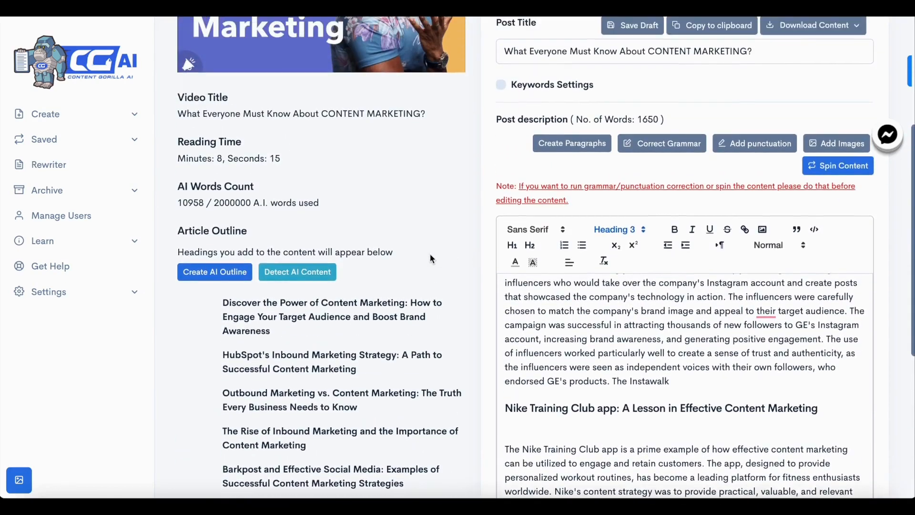
left_click(317, 285)
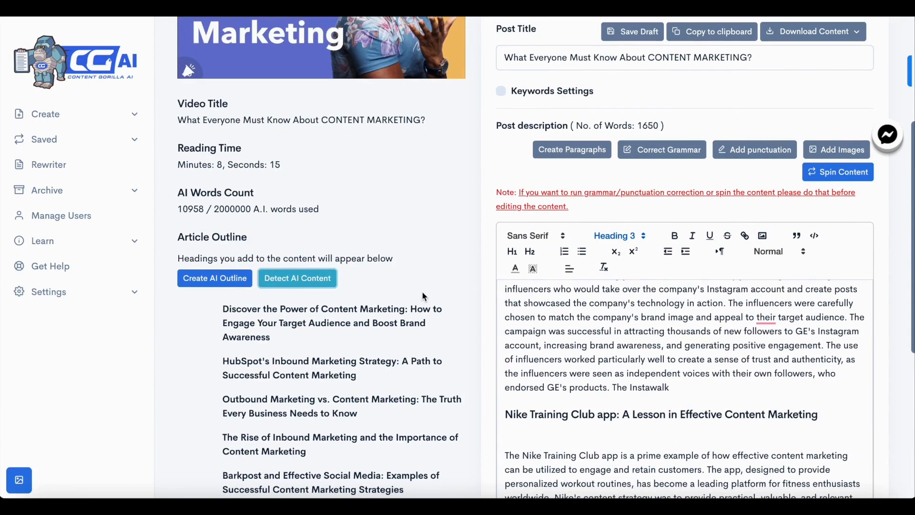
scroll(670, 382, "up", 15)
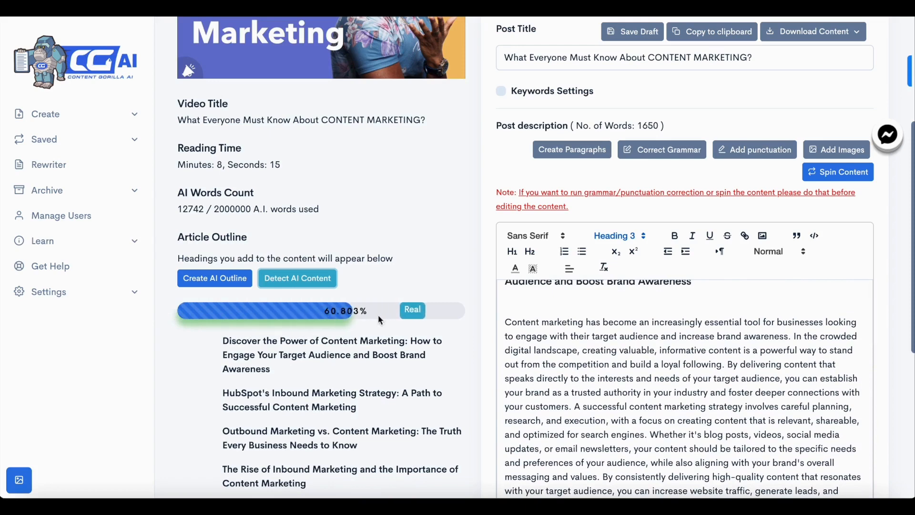
scroll(495, 384, "up", 3)
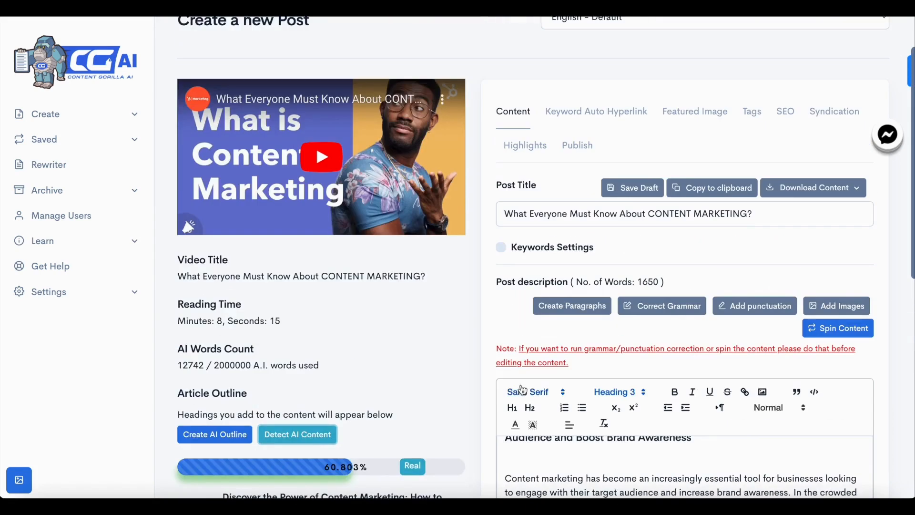
scroll(523, 390, "down", 3)
scroll(599, 360, "up", 1)
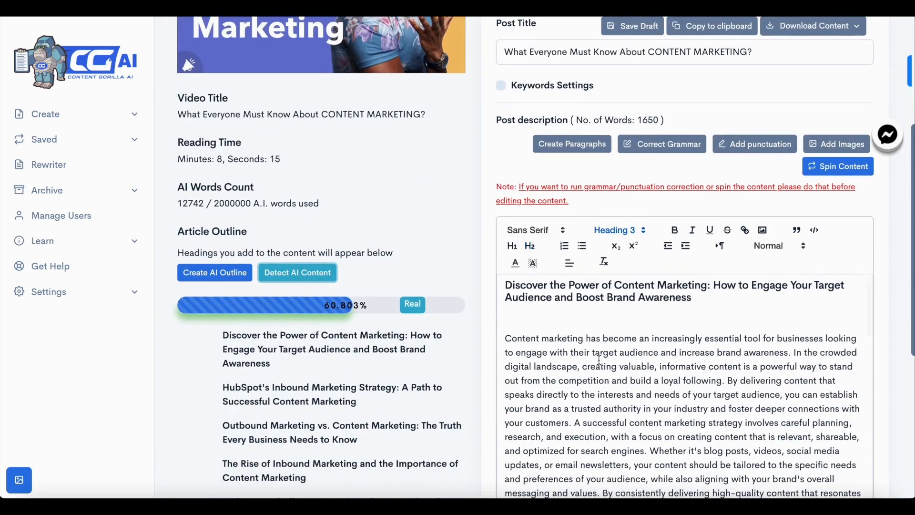
Break the first section's paragraph into two after 'optimized for search engines.'
left_click(588, 317)
scroll(588, 392, "down", 1)
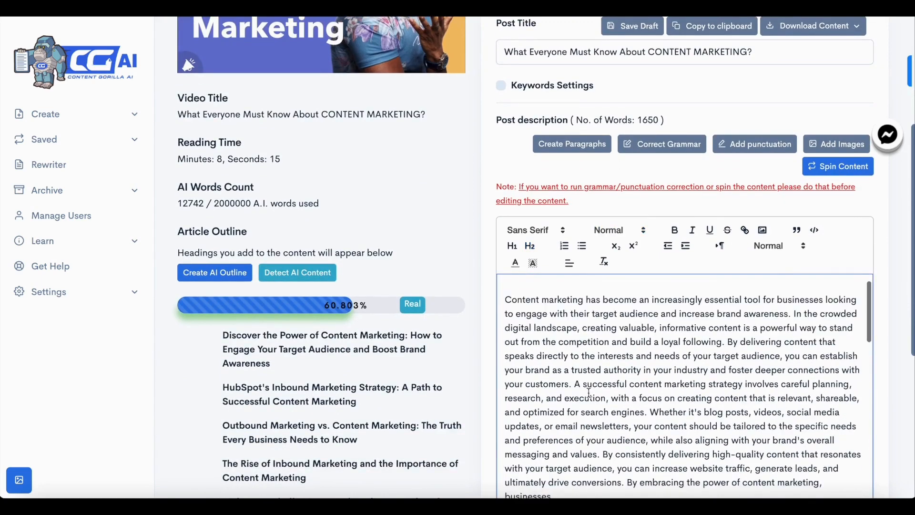
scroll(589, 392, "up", 1)
scroll(589, 392, "down", 1)
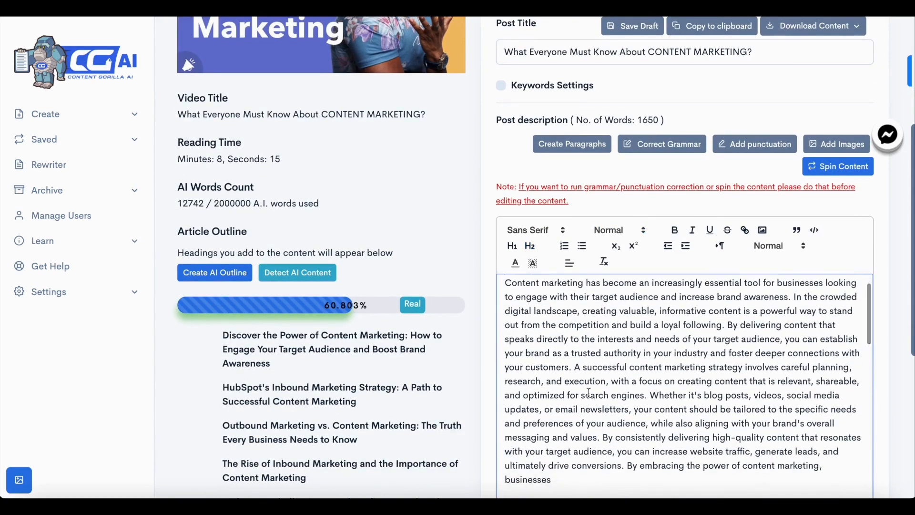
left_click(651, 394)
key("Return")
key("Return")
scroll(633, 361, "up", 1)
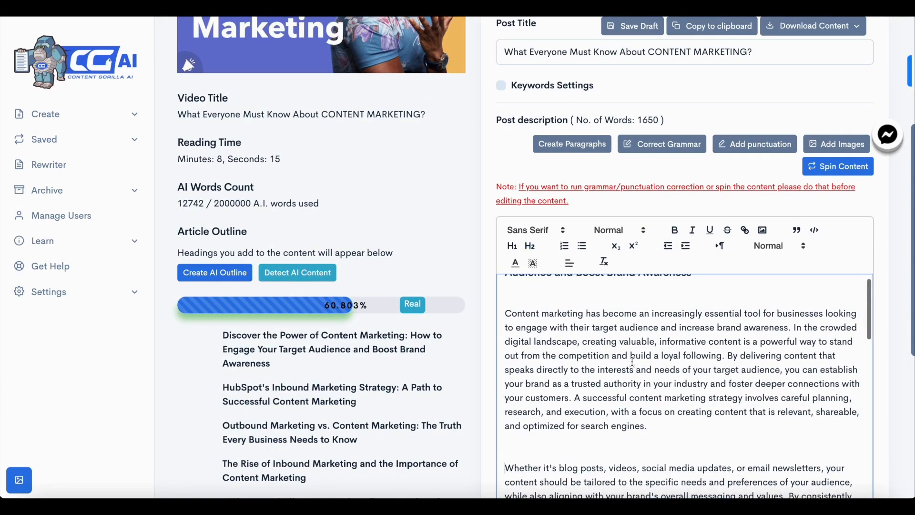
left_click_drag(505, 312, 653, 423)
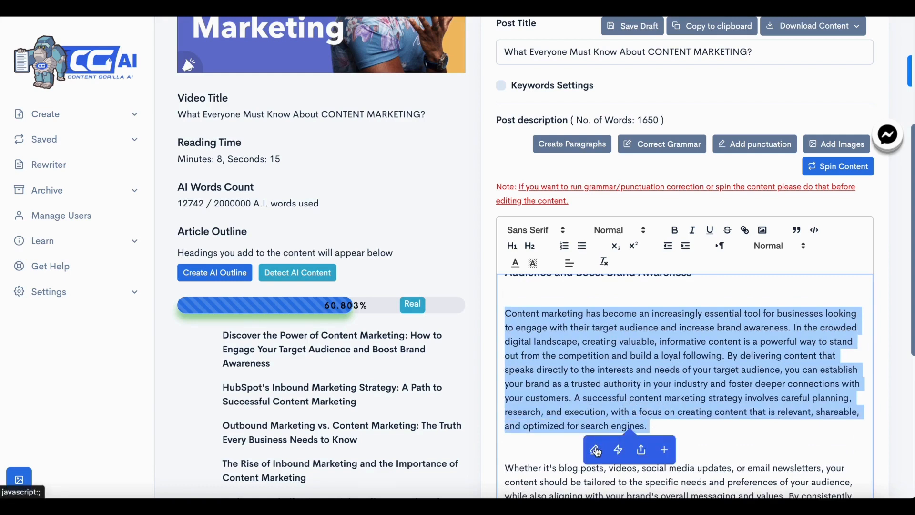
left_click(597, 450)
scroll(635, 441, "down", 1)
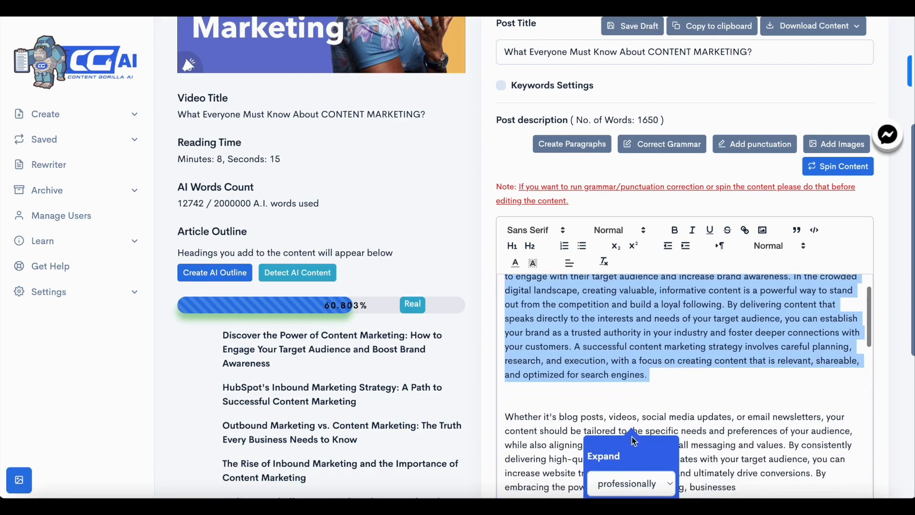
left_click(630, 484)
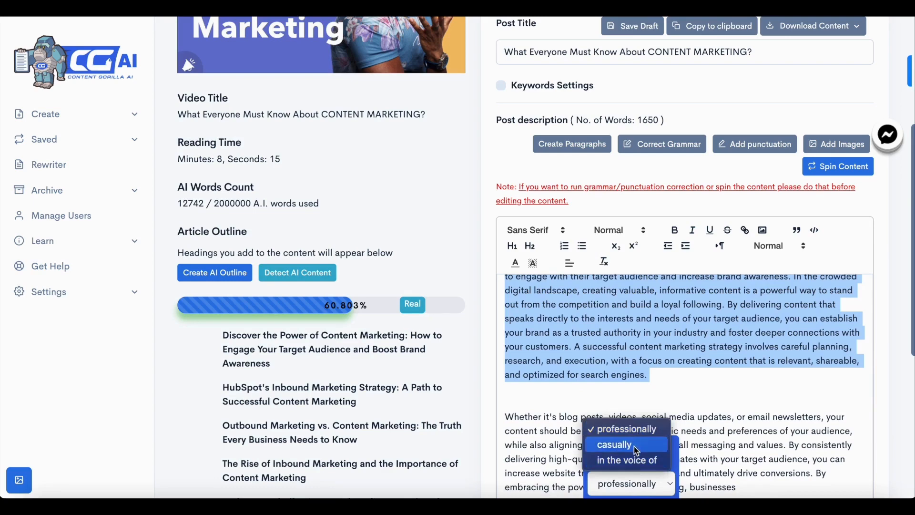
left_click(641, 460)
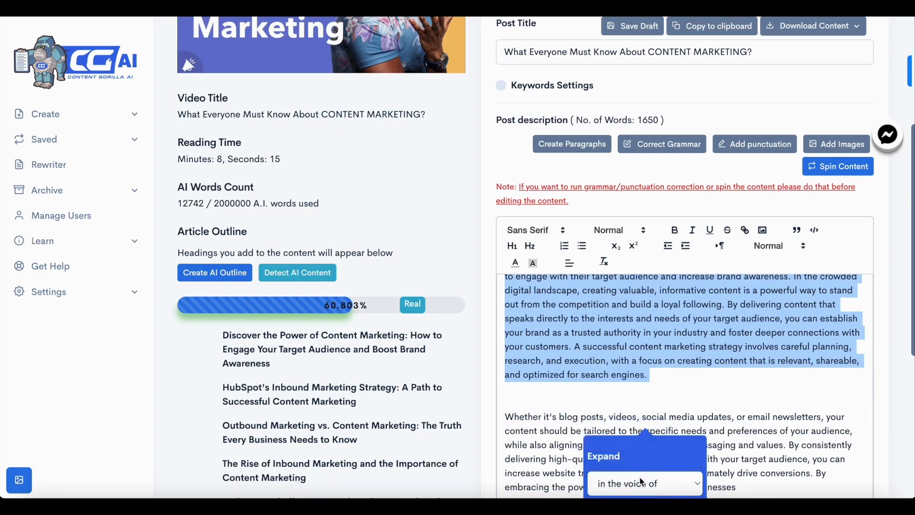
scroll(648, 477, "down", 2)
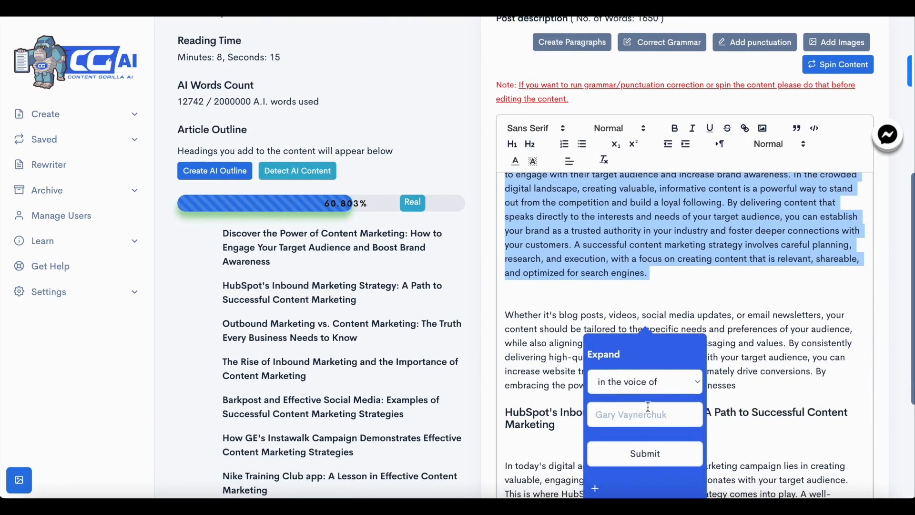
left_click(651, 395)
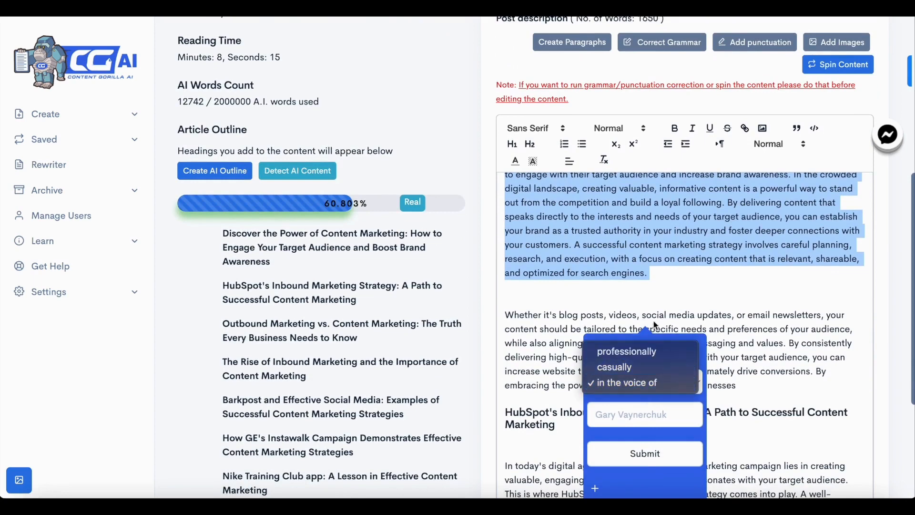
left_click(657, 281)
left_click(658, 283)
Select the first section's opening paragraph and add an AI-written related quote after it, closing the confirmation
scroll(659, 284, "up", 1)
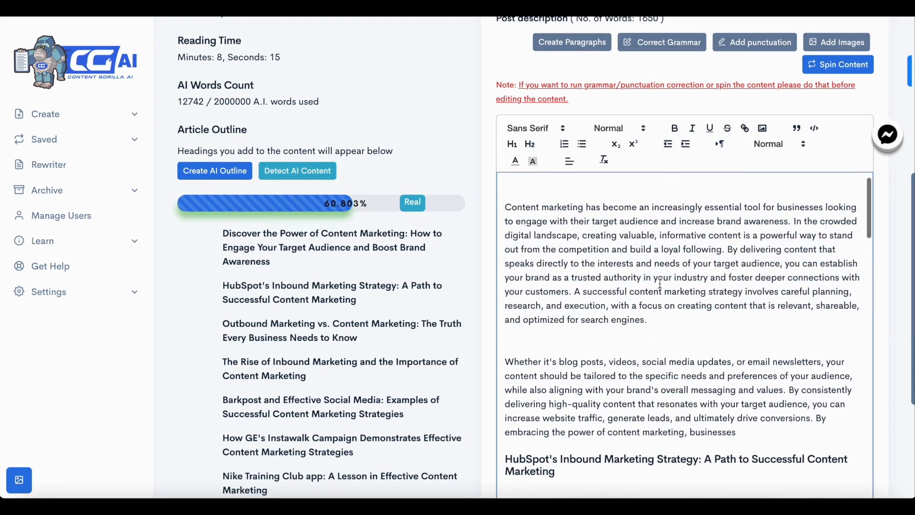
left_click_drag(506, 206, 648, 321)
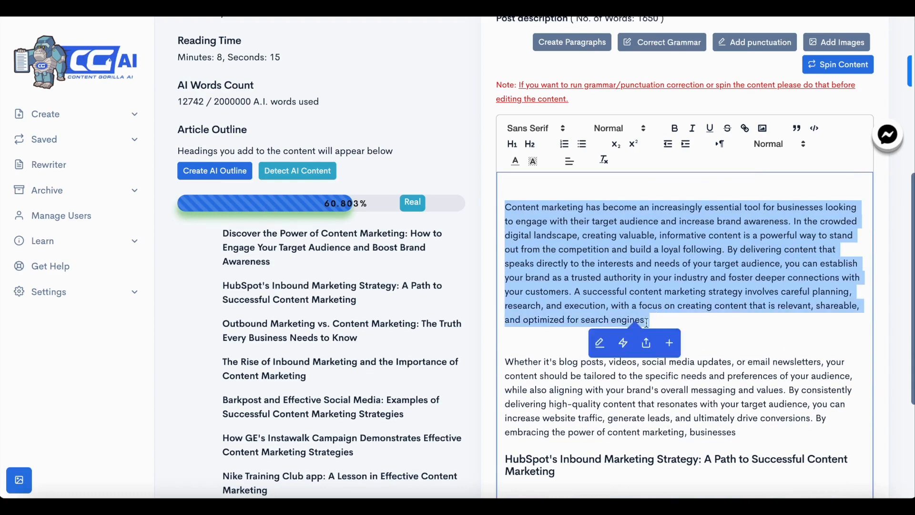
left_click(670, 344)
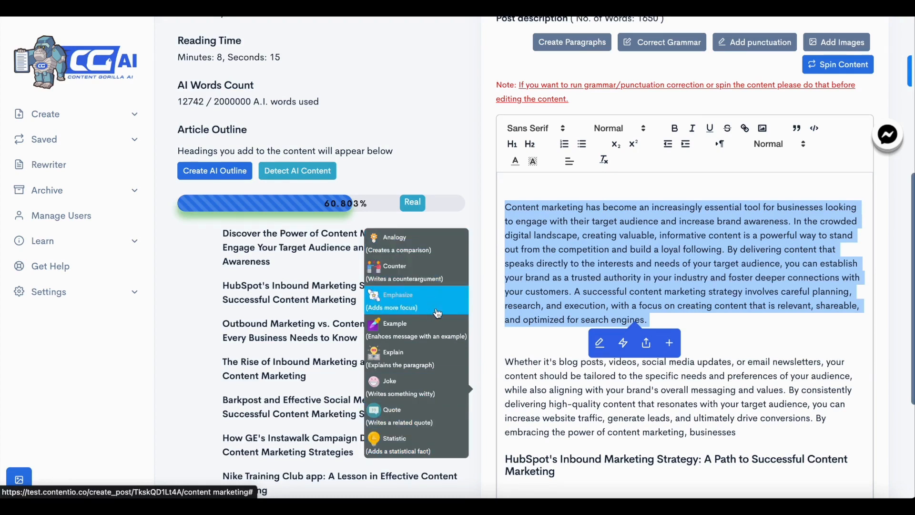
scroll(433, 344, "down", 1)
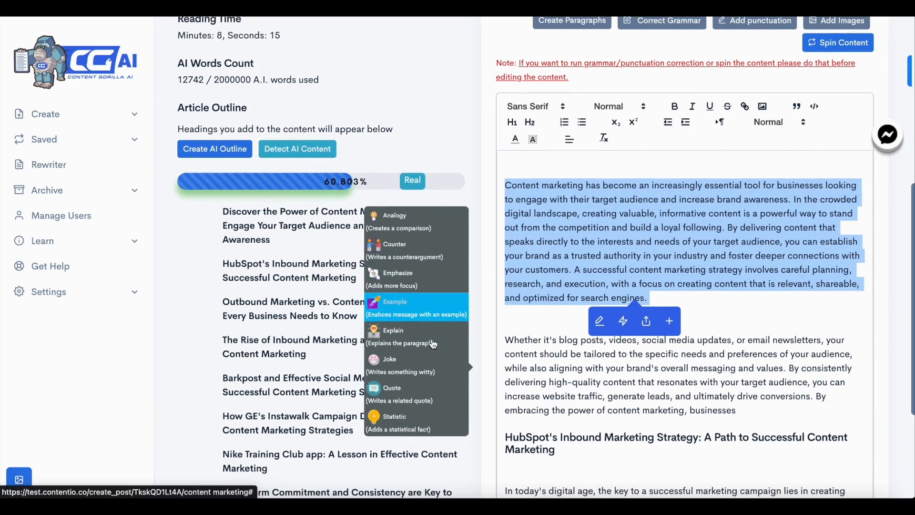
left_click(637, 284)
left_click_drag(655, 297, 506, 182)
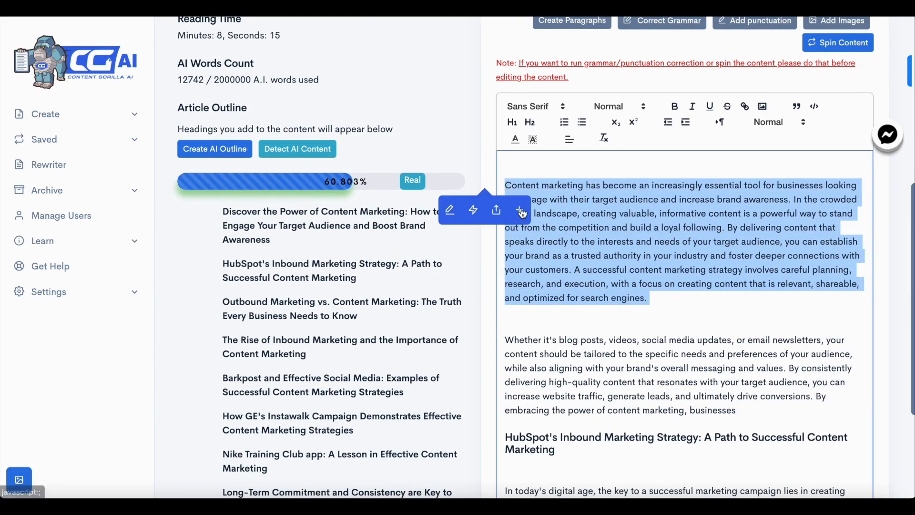
left_click(521, 211)
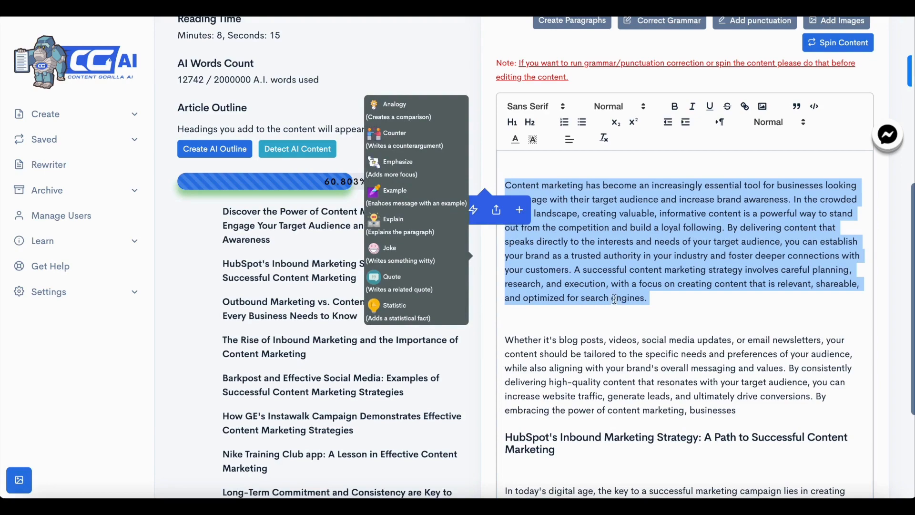
left_click(418, 290)
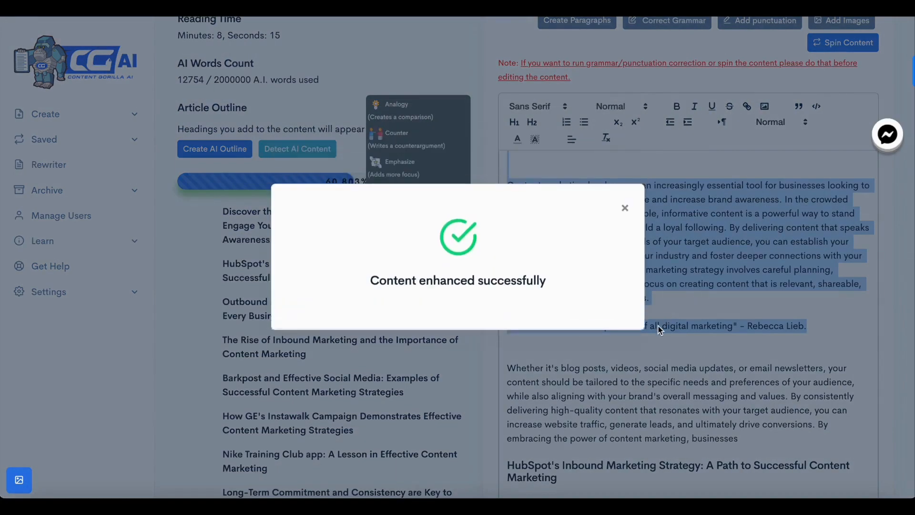
left_click(625, 198)
Review the inserted quote and the following HubSpot section of the article
left_click(622, 307)
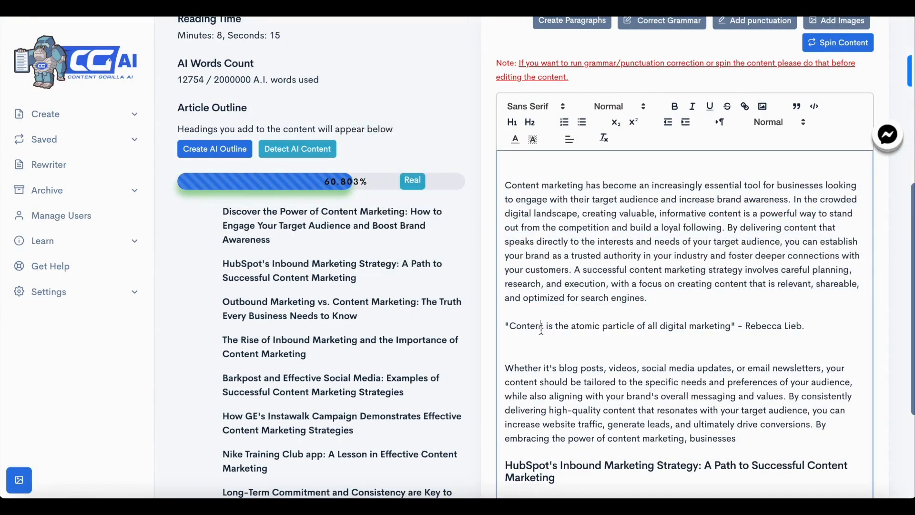
left_click_drag(541, 327, 721, 333)
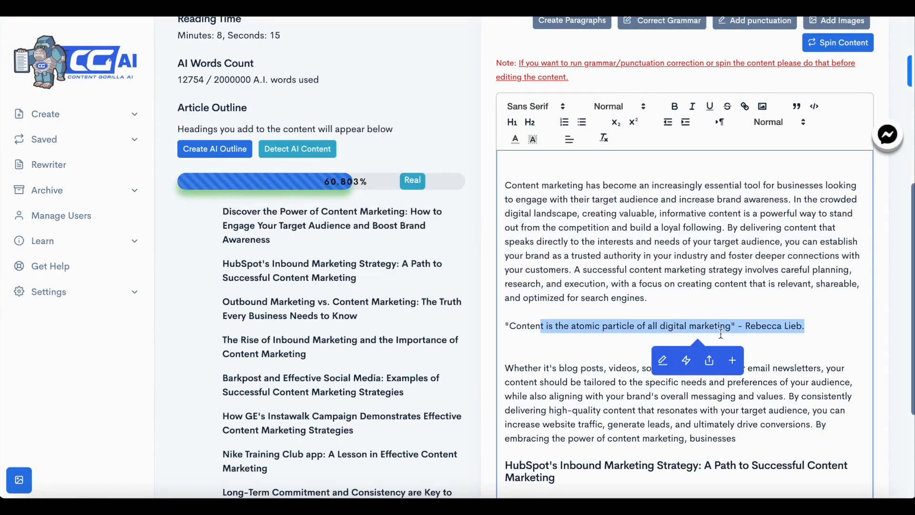
left_click(765, 328)
left_click(816, 325)
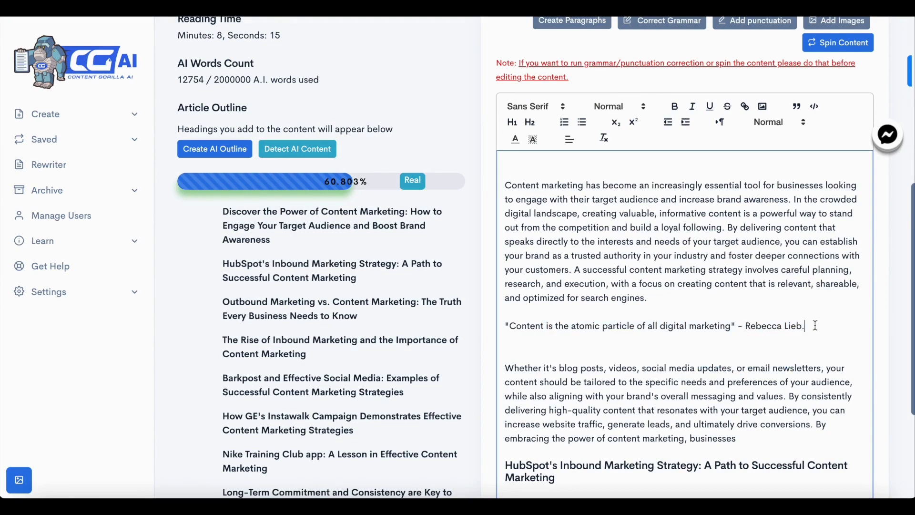
scroll(785, 322, "up", 1)
scroll(772, 329, "down", 5)
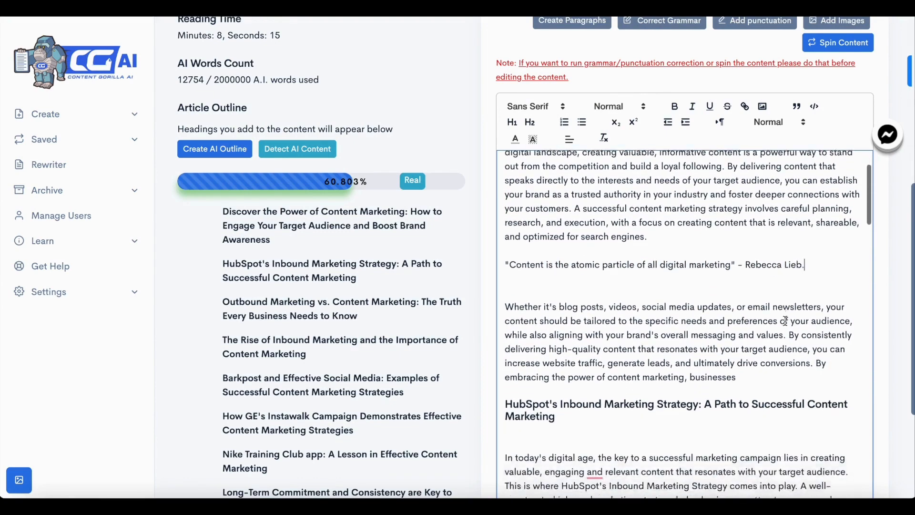
scroll(761, 332, "down", 5)
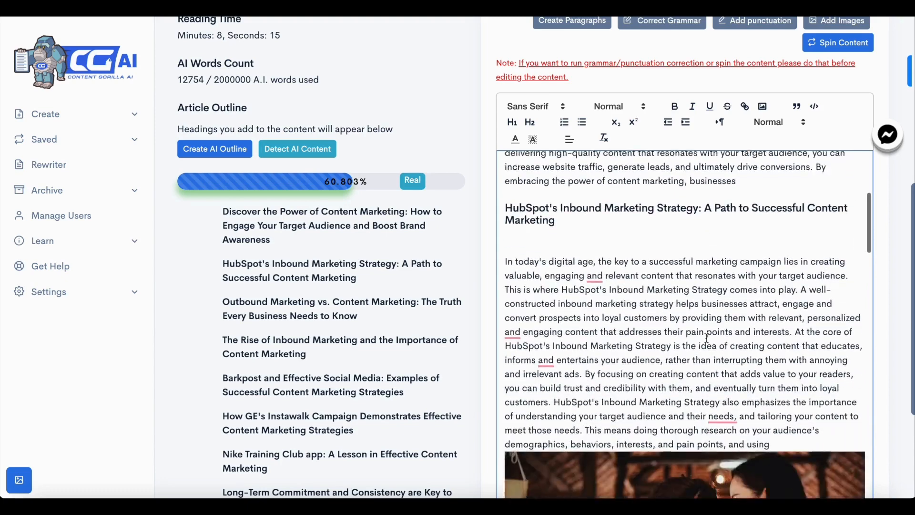
scroll(707, 338, "up", 1)
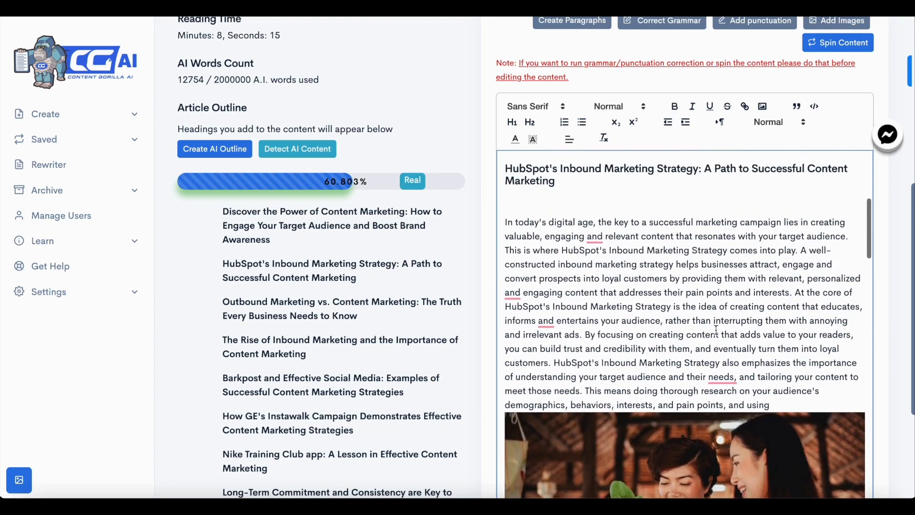
Break the HubSpot section's first paragraph after 'resonates with your target audience.'
left_click(853, 237)
key("Return")
key("Return")
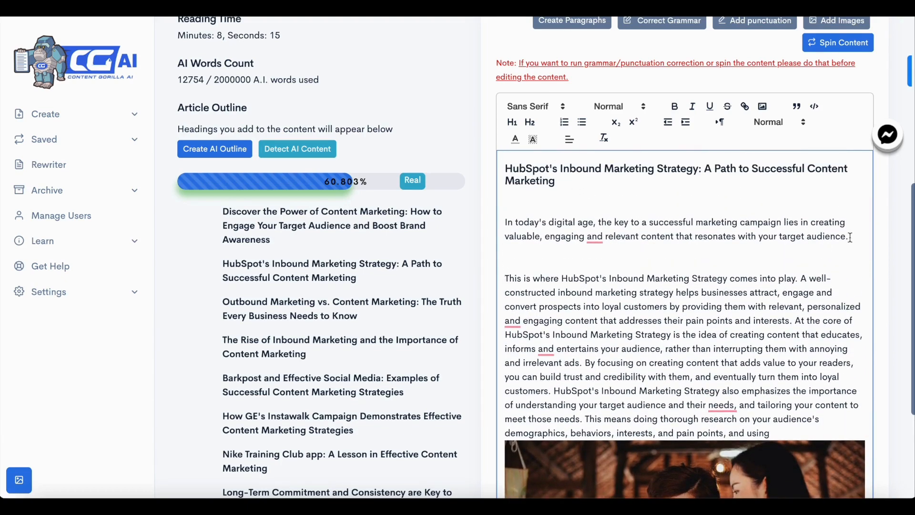
Select the HubSpot section's opening sentence and add an AI-written witty Joke line after it, closing the confirmation
left_click_drag(849, 237, 508, 222)
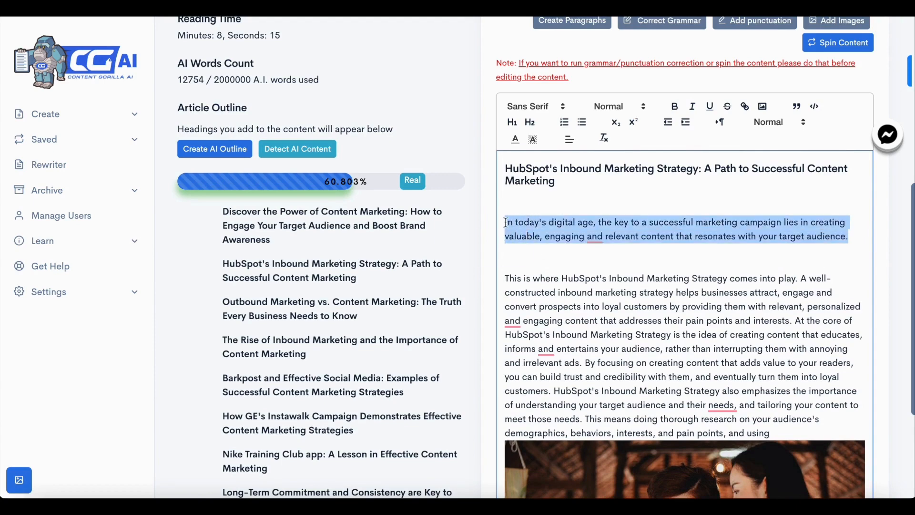
left_click(472, 249)
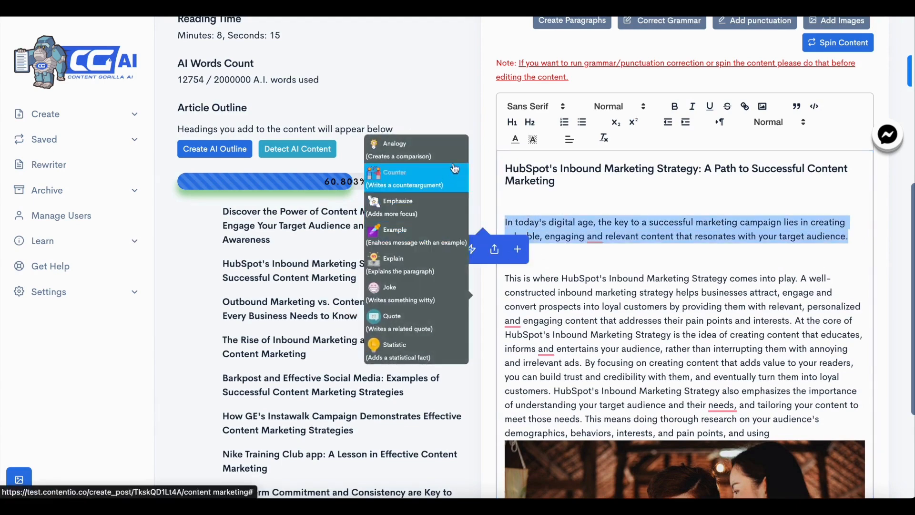
left_click(439, 299)
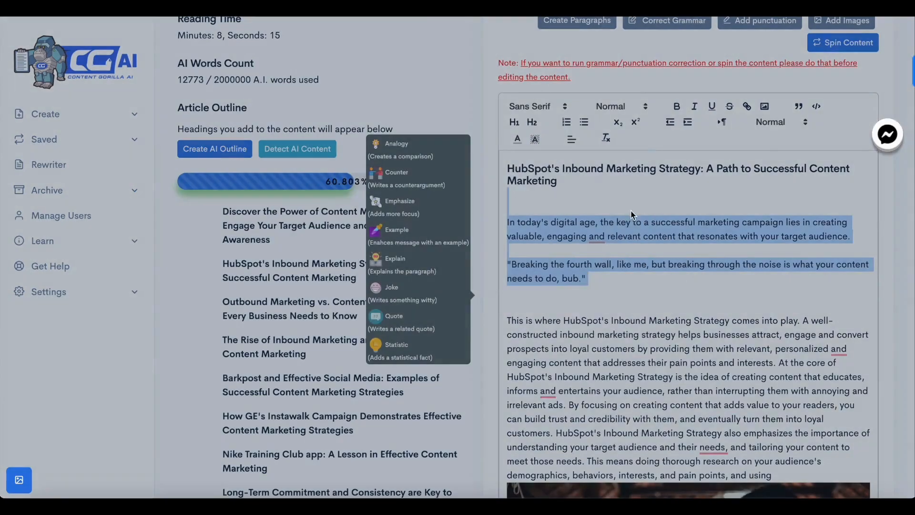
left_click(626, 297)
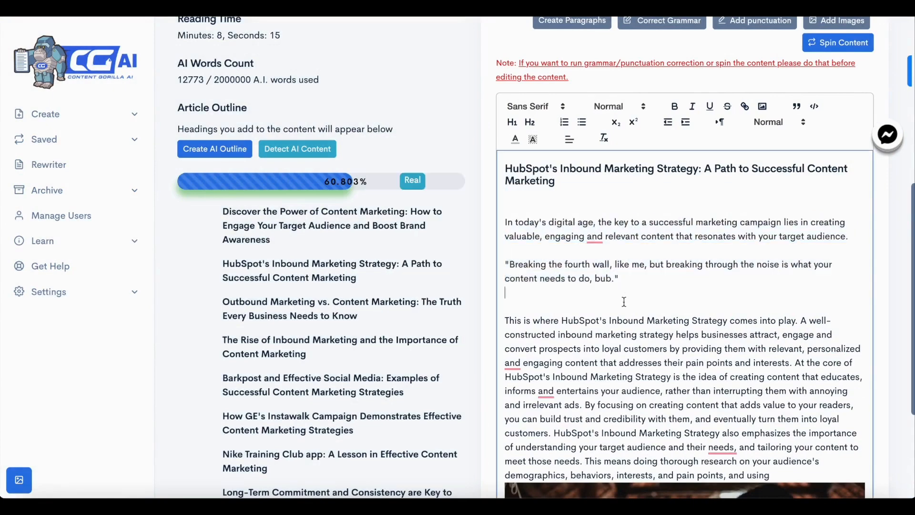
Generate 10 short-form blog ideas from the post with the 'Created From What Everyone Must Know About CONTENT MARKETING?' tag, then close the result
scroll(624, 301, "down", 10)
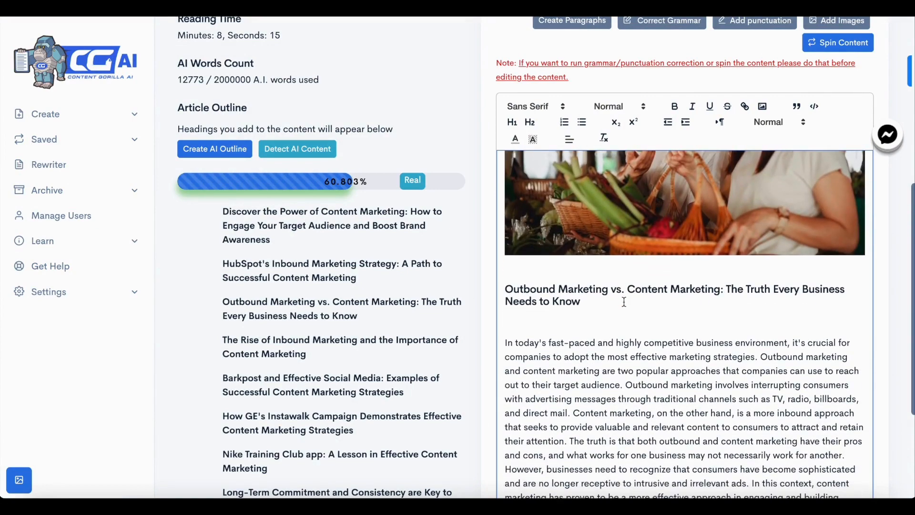
scroll(624, 301, "up", 15)
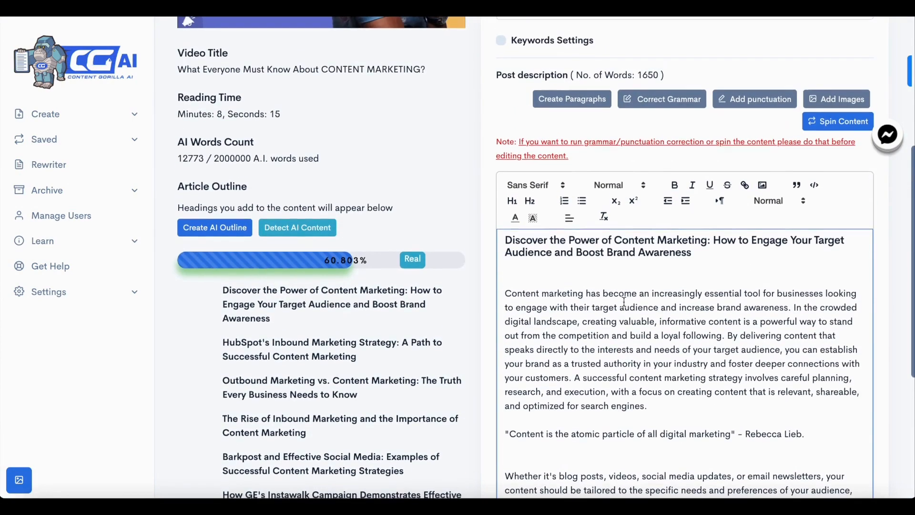
scroll(624, 301, "up", 1)
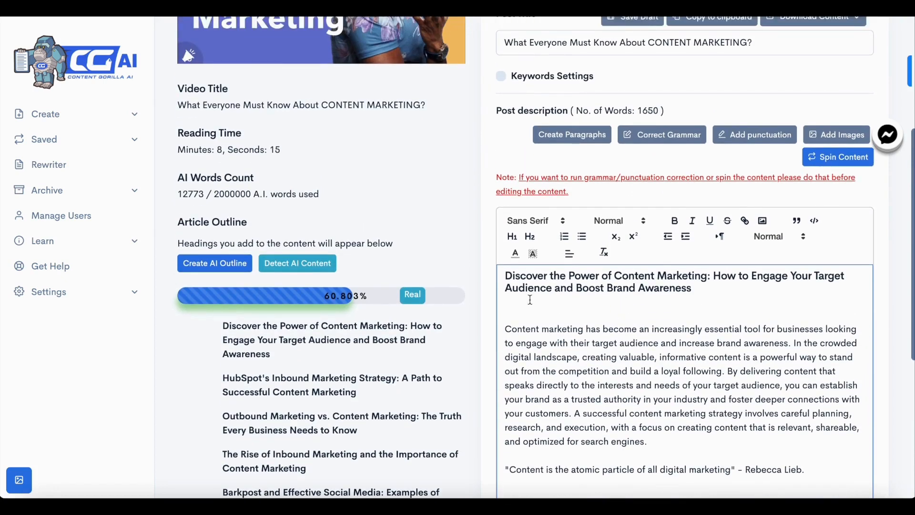
scroll(530, 300, "up", 4)
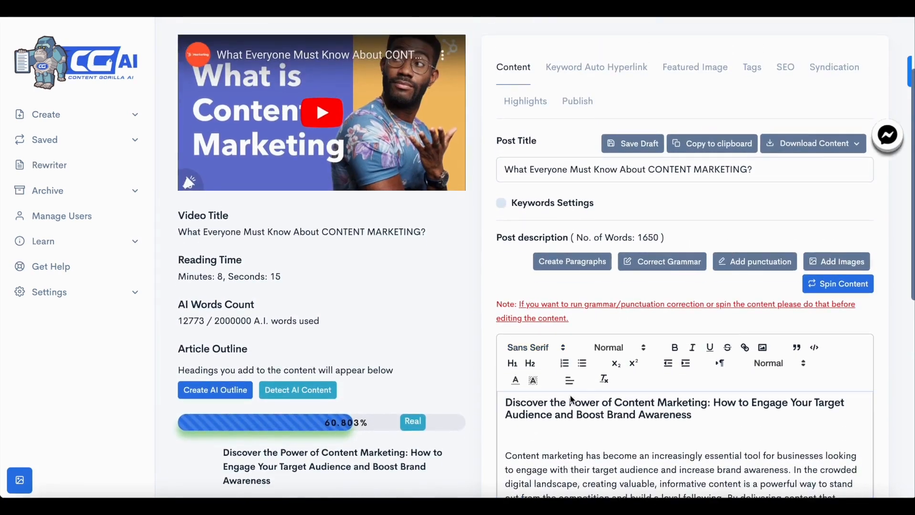
scroll(571, 399, "down", 8)
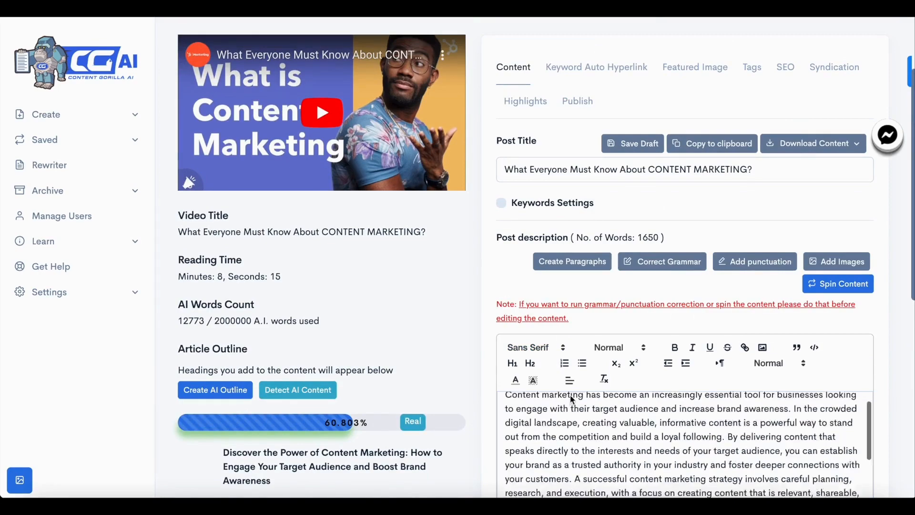
scroll(503, 409, "down", 12)
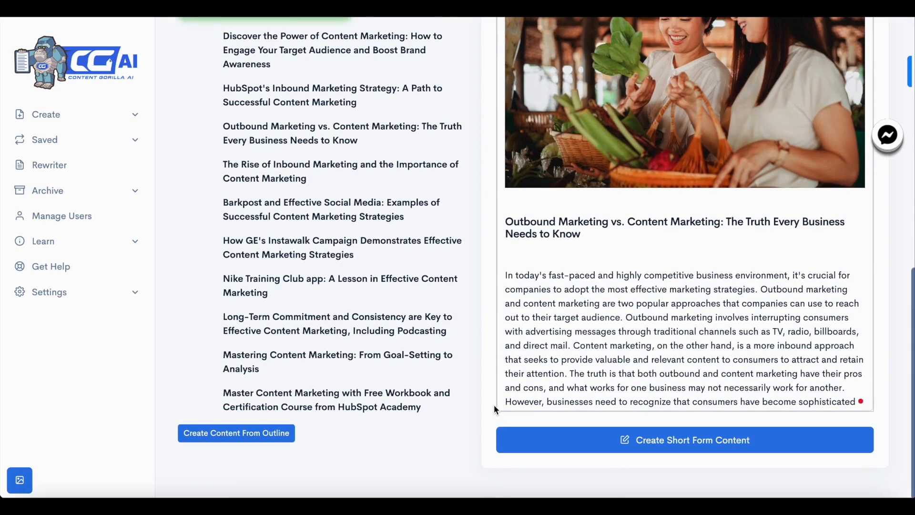
left_click(637, 443)
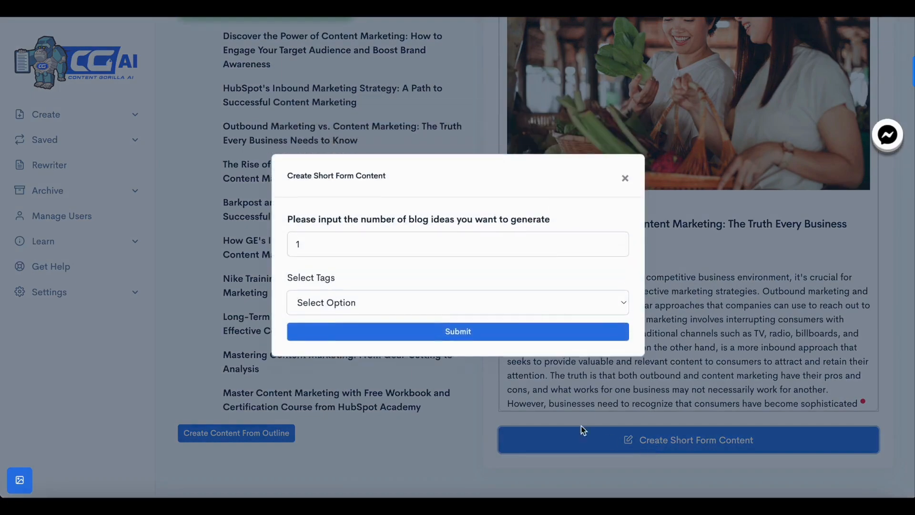
left_click(399, 251)
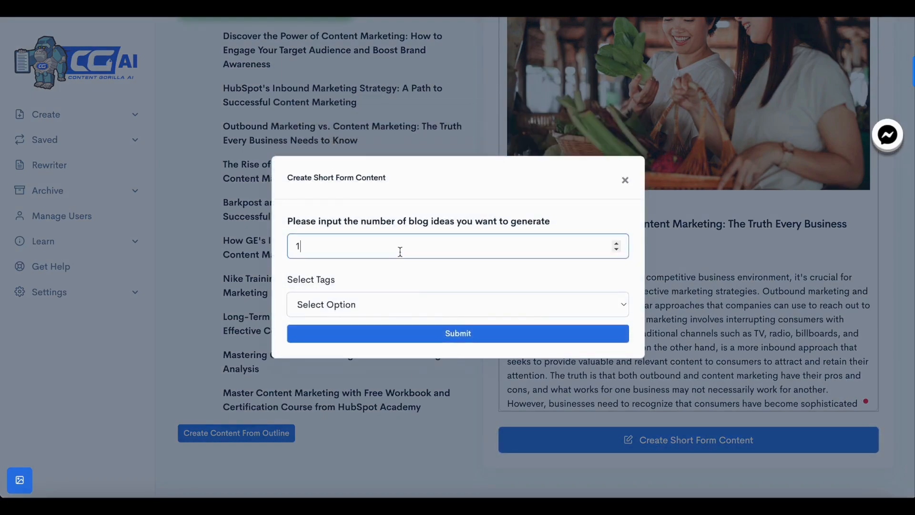
key("BackSpace")
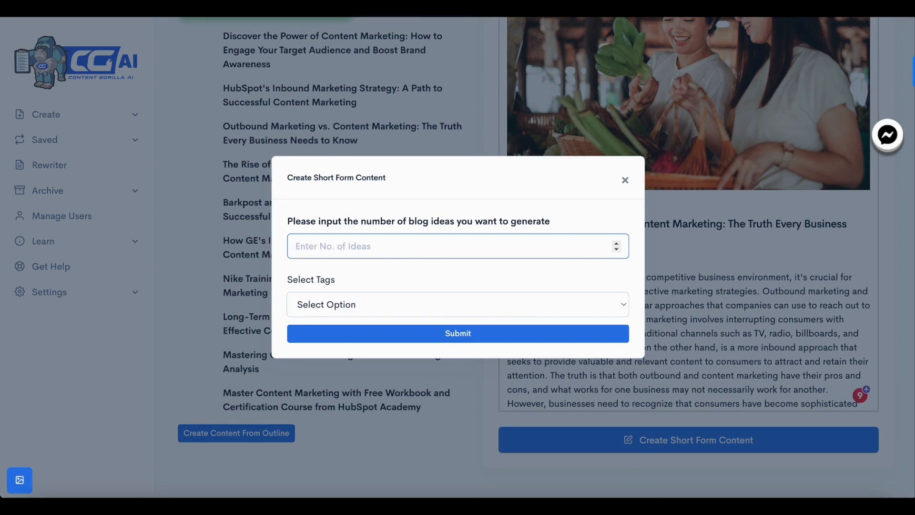
type("30")
key("BackSpace")
type("10")
left_click(367, 306)
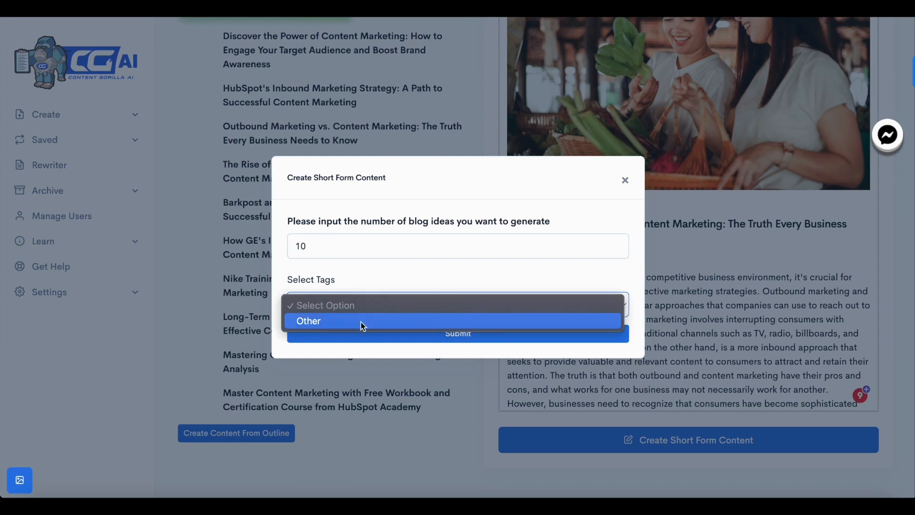
left_click(361, 321)
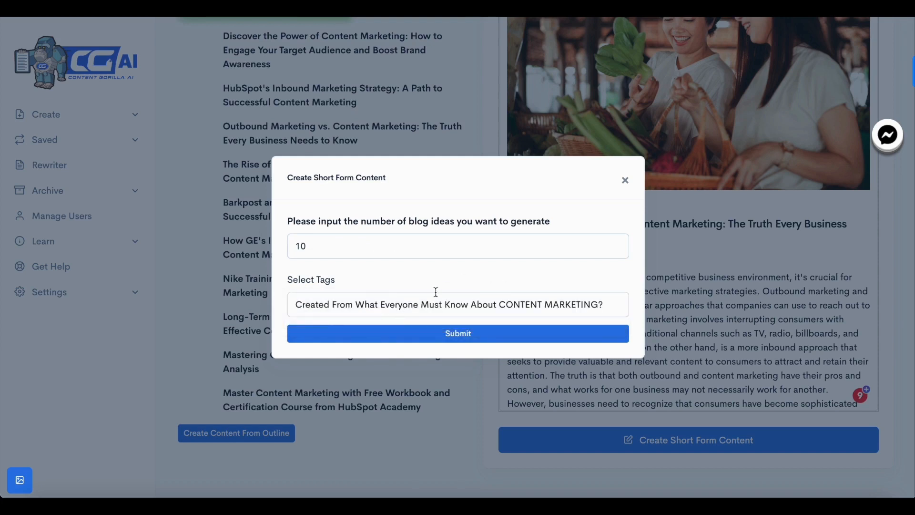
left_click(464, 335)
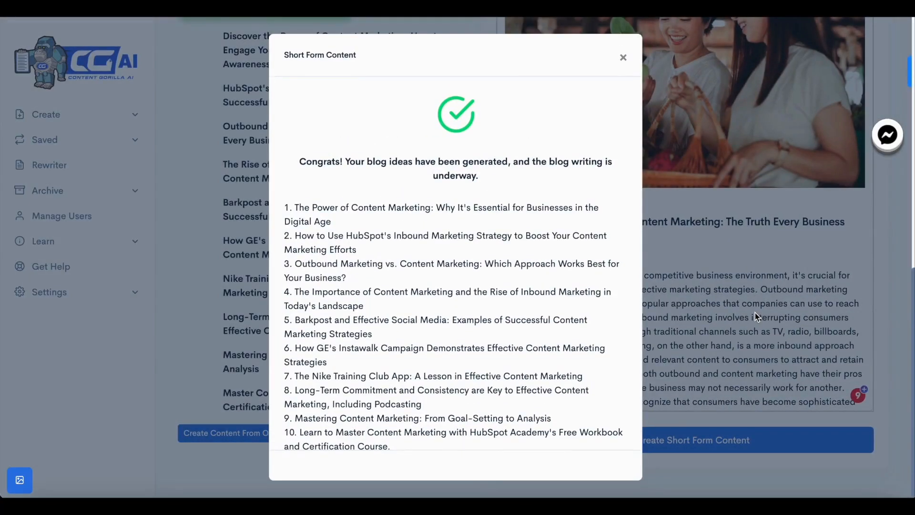
scroll(456, 232, "down", 2)
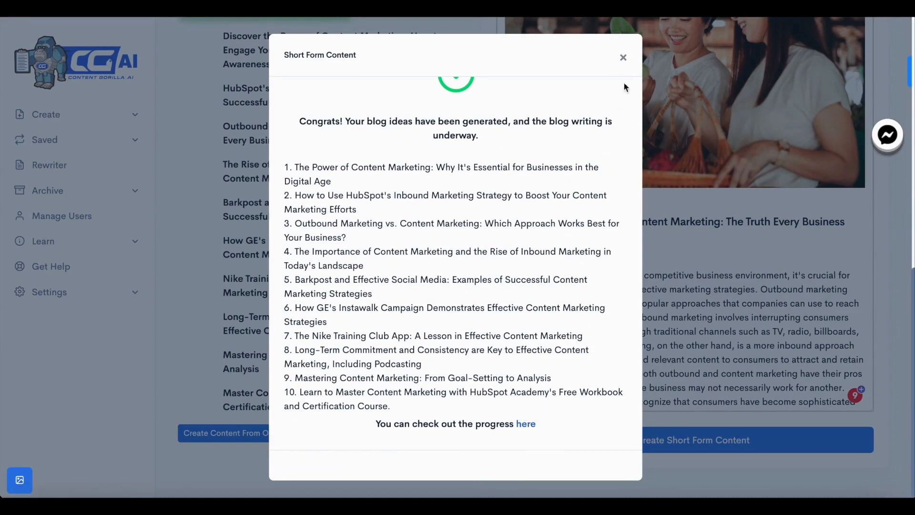
left_click(623, 57)
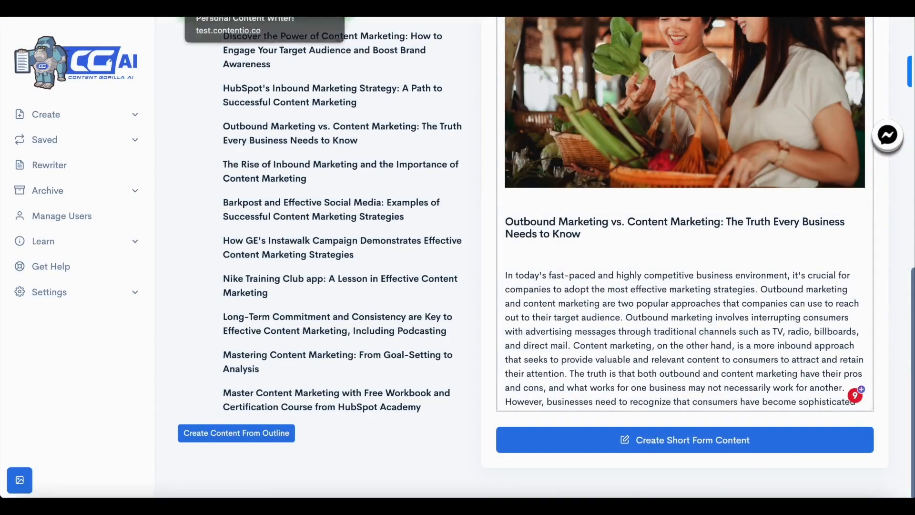
Open the AI blog ideas list and review the generated titles and their statuses
left_click(209, 11)
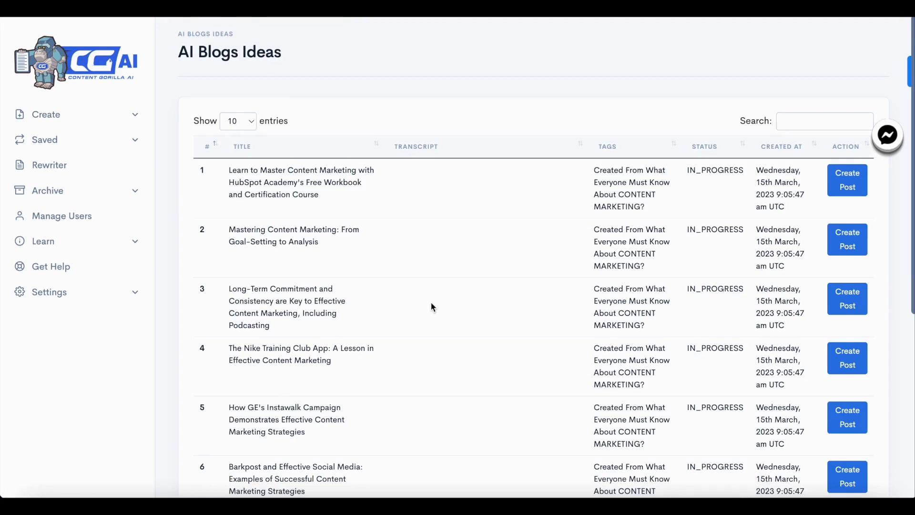
scroll(430, 301, "down", 6)
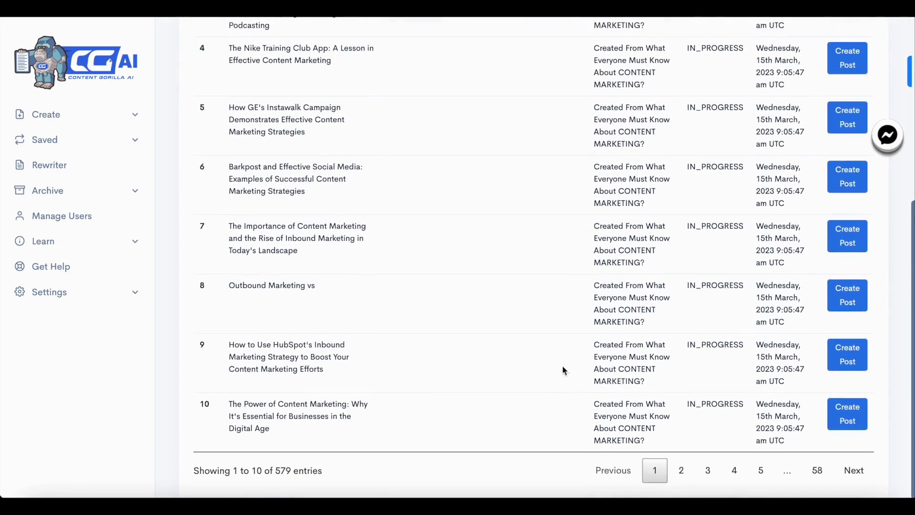
scroll(595, 346, "up", 1)
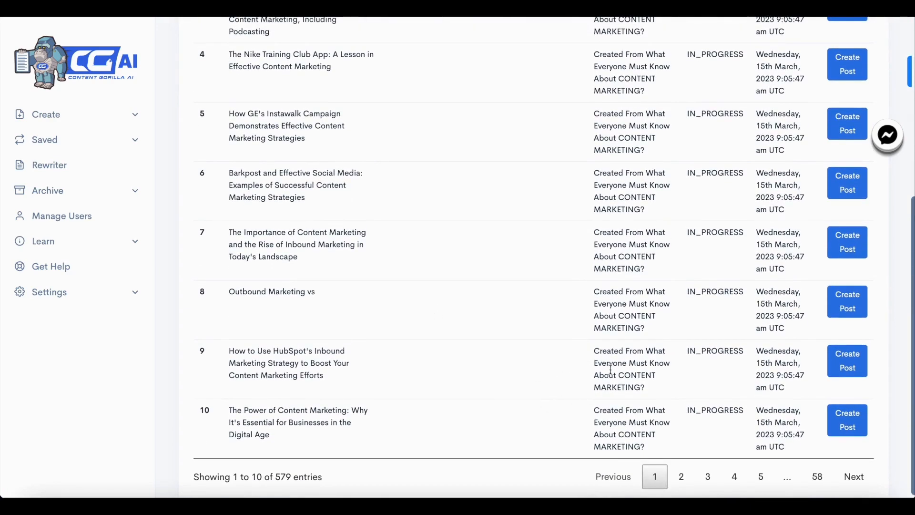
scroll(284, 366, "up", 2)
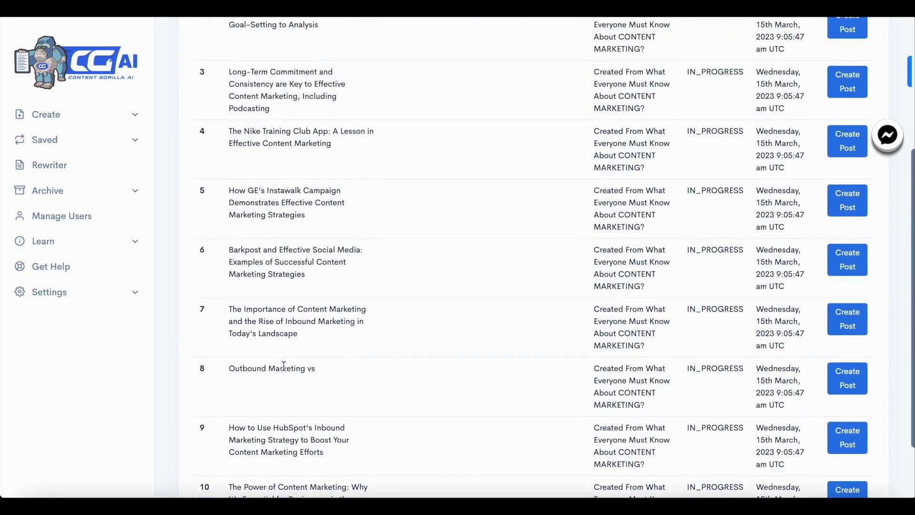
scroll(284, 366, "up", 5)
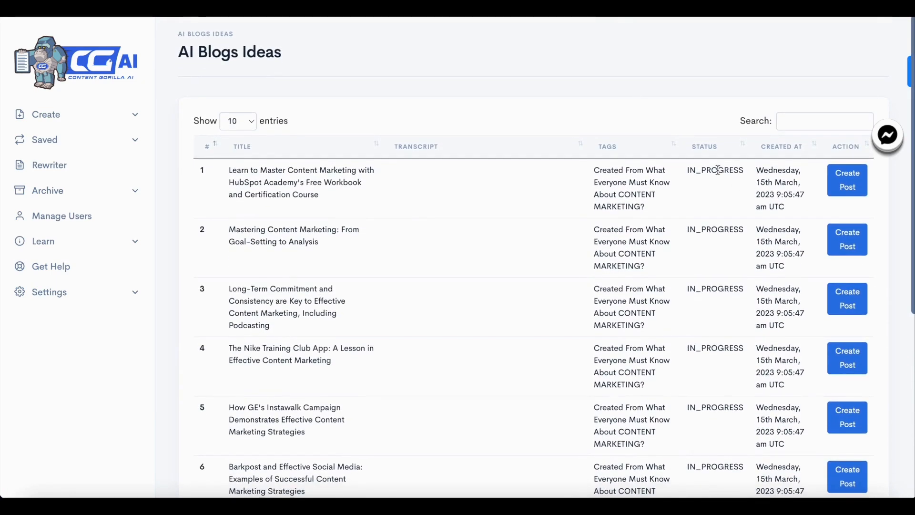
double_click(716, 171)
double_click(716, 229)
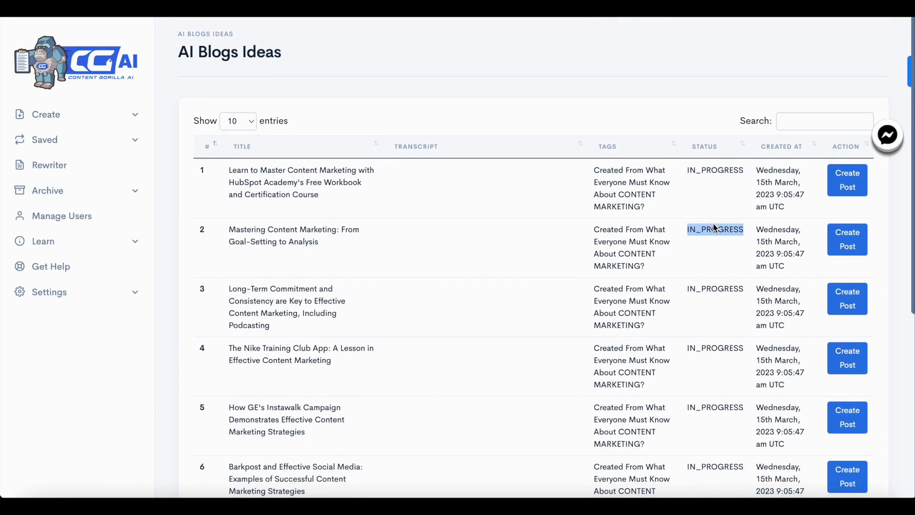
double_click(714, 288)
left_click(746, 163)
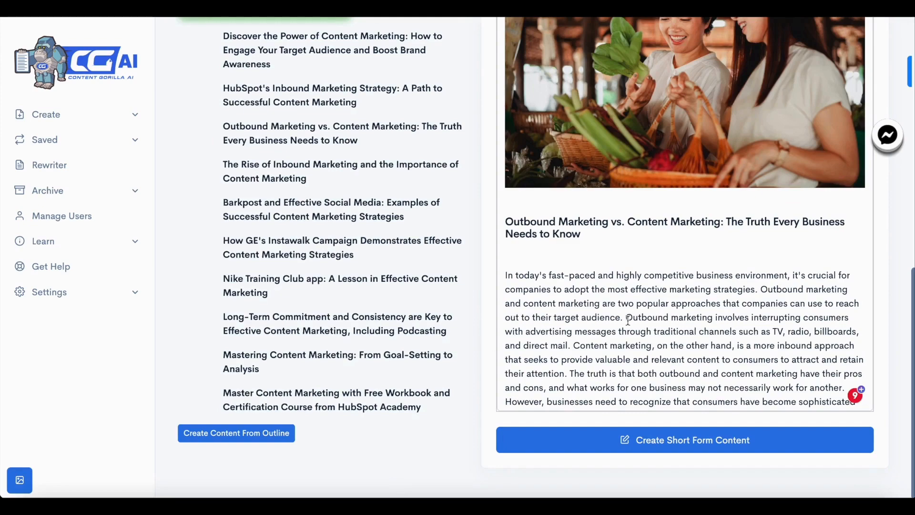
Return to the post and run an SEO review for its keyword and related keywords
scroll(628, 320, "up", 5)
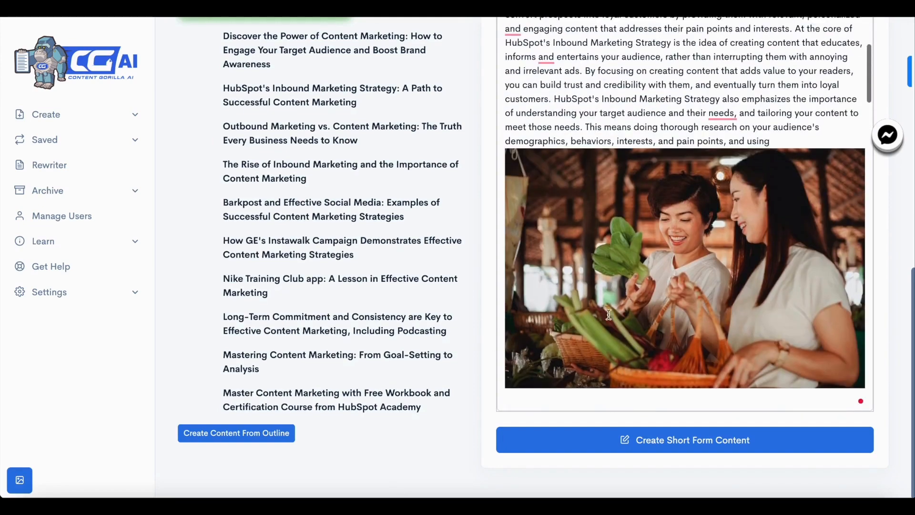
scroll(491, 270, "up", 10)
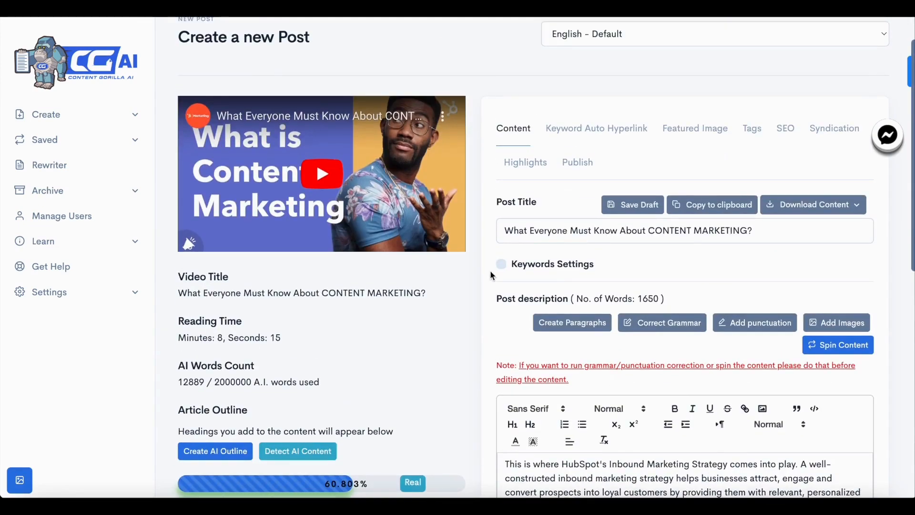
left_click(785, 128)
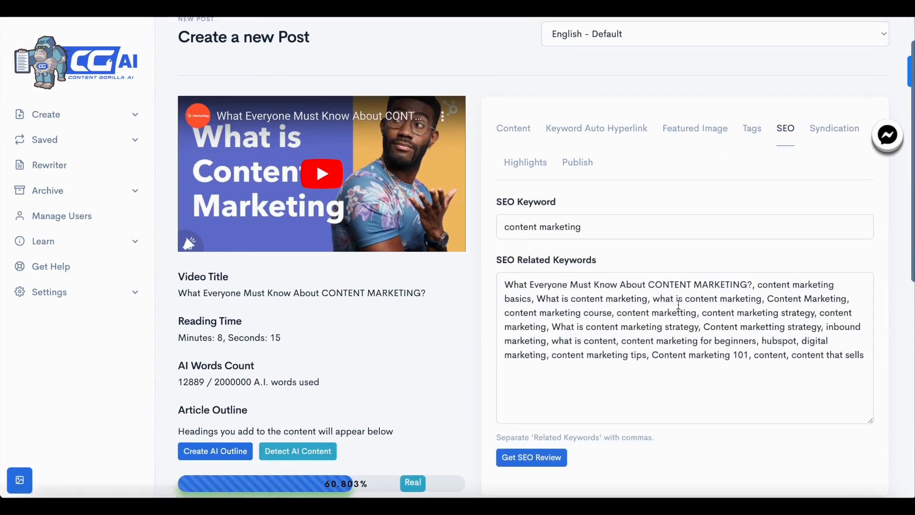
scroll(590, 252, "down", 1)
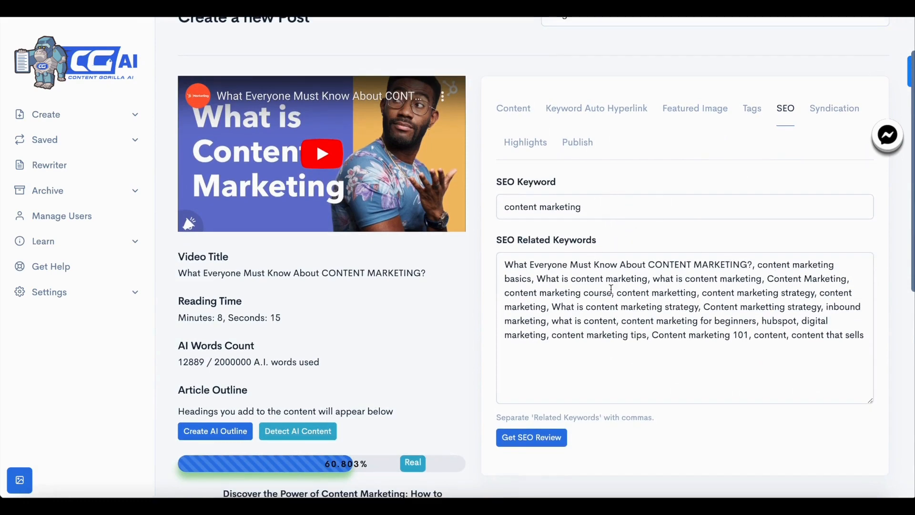
left_click(539, 437)
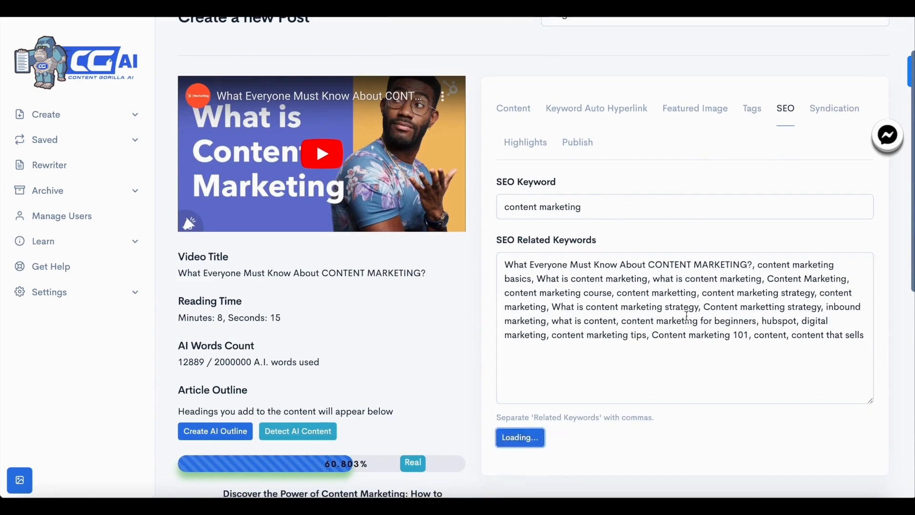
scroll(686, 316, "down", 1)
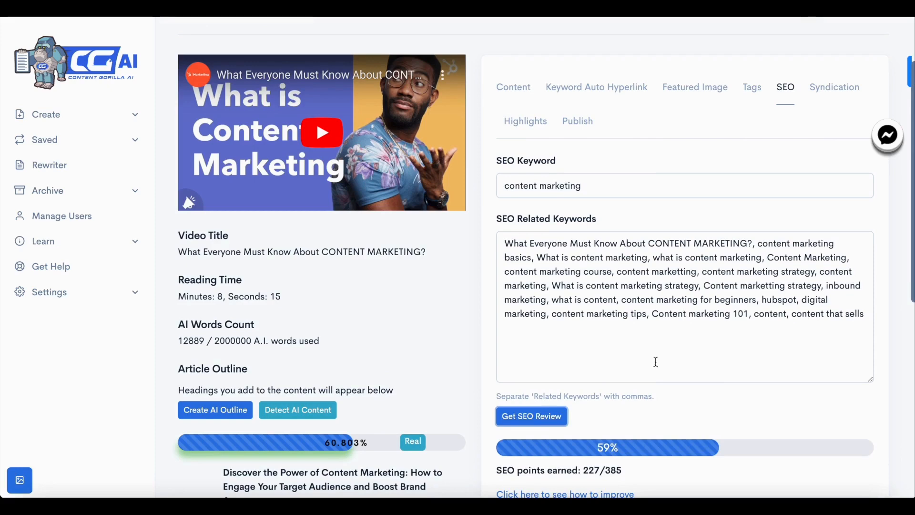
scroll(639, 402, "down", 3)
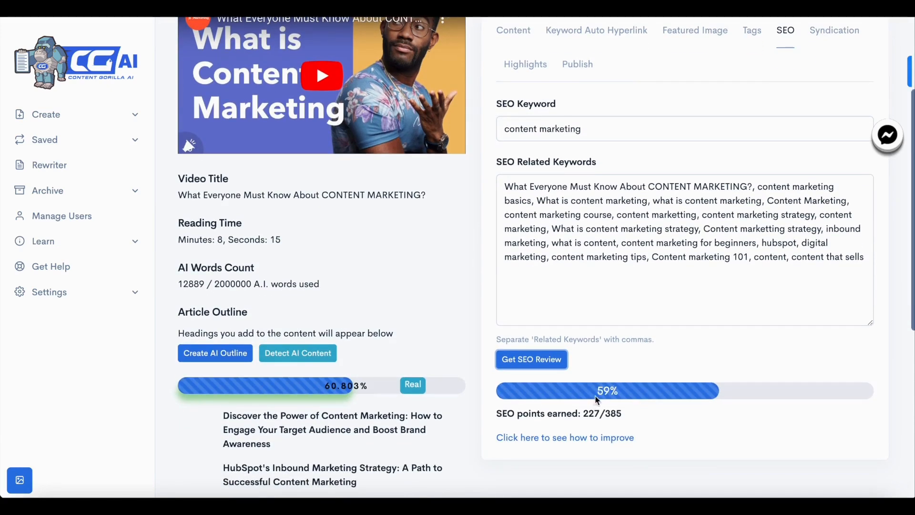
scroll(605, 396, "down", 1)
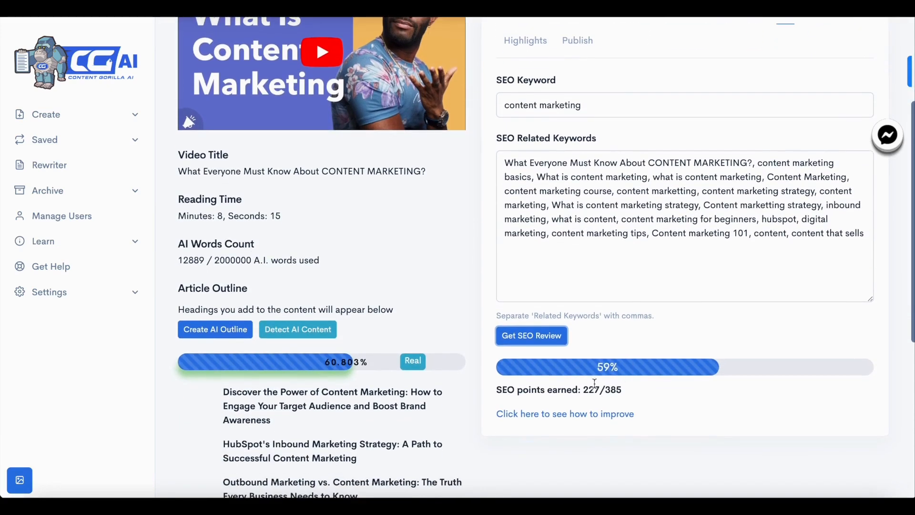
Open the SEO improvement suggestions, expand each suggestion category, and close them
left_click(588, 414)
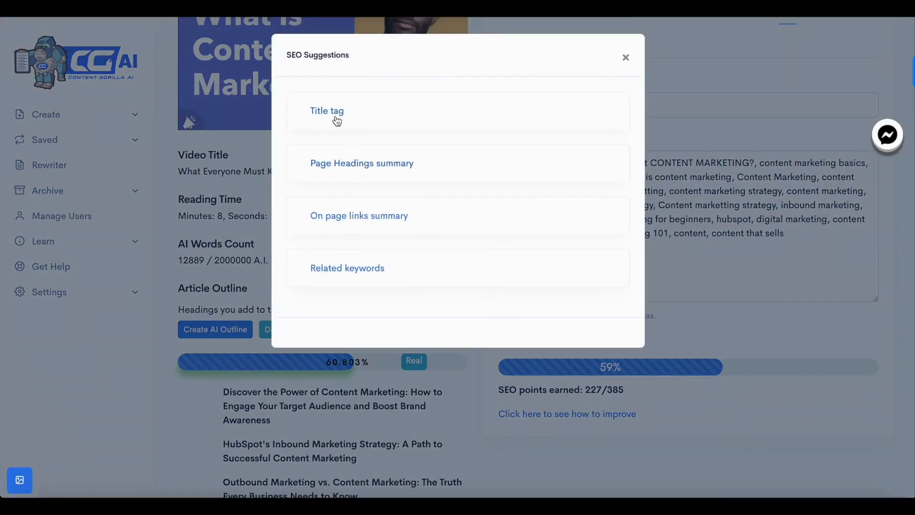
left_click(337, 117)
left_click(387, 209)
left_click(376, 287)
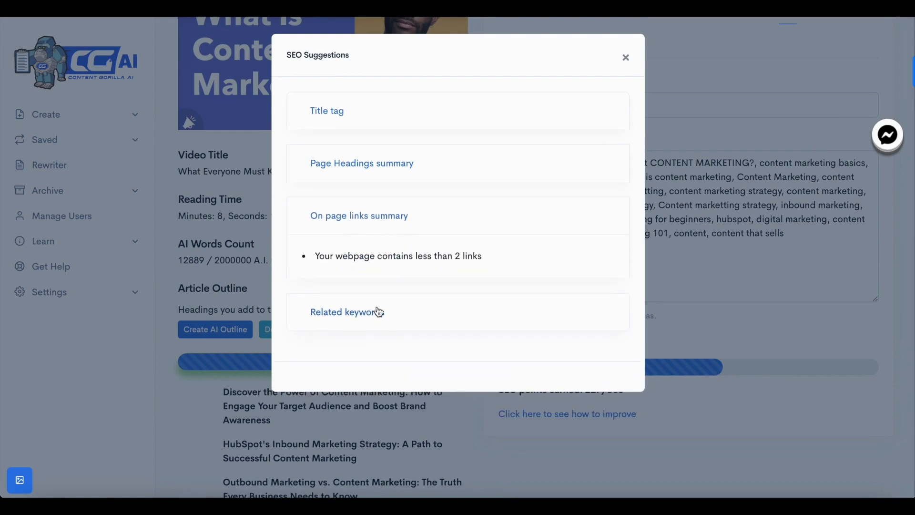
left_click(379, 313)
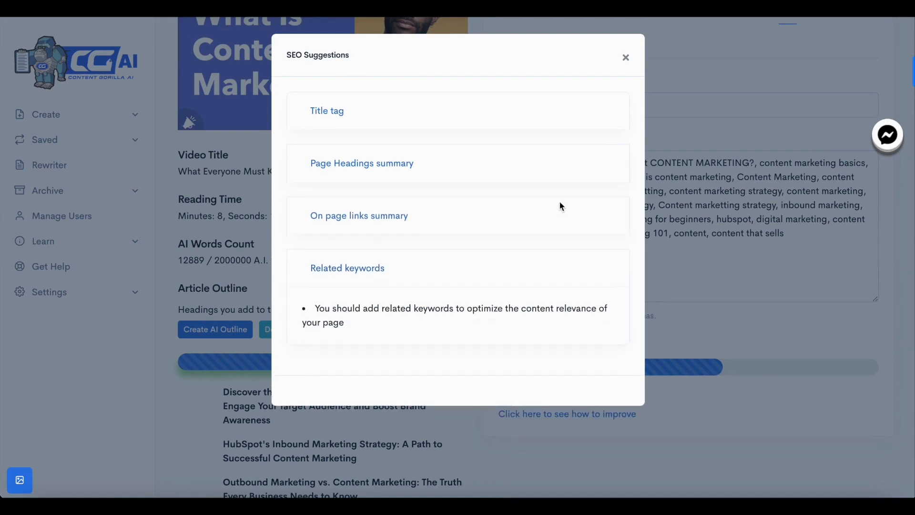
left_click(625, 57)
scroll(686, 334, "up", 3)
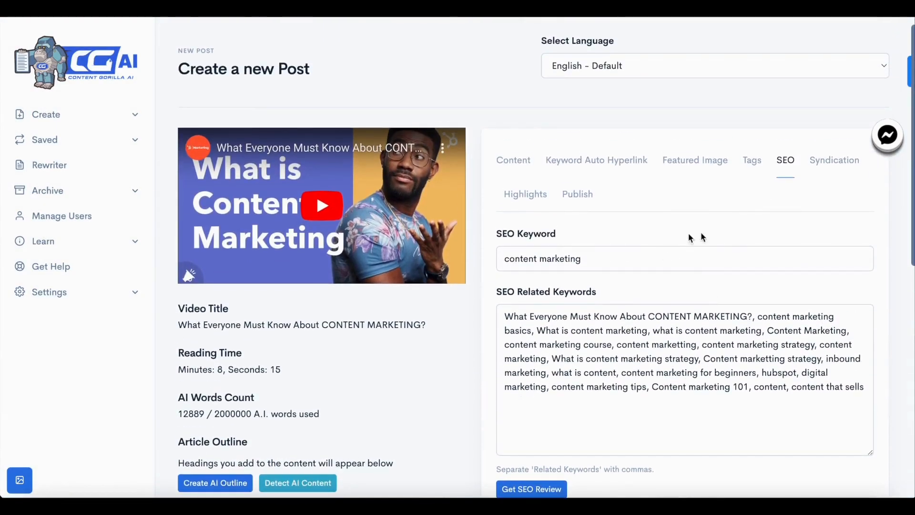
scroll(683, 310, "down", 1)
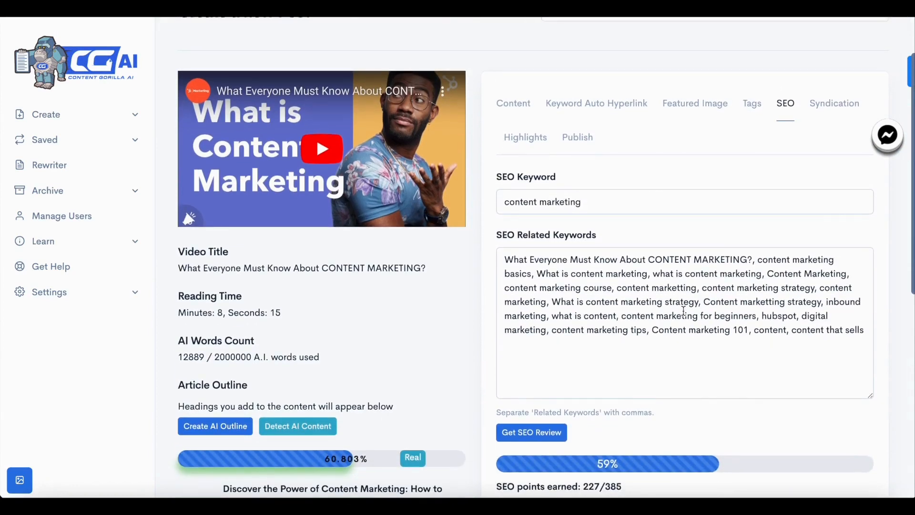
scroll(684, 309, "up", 1)
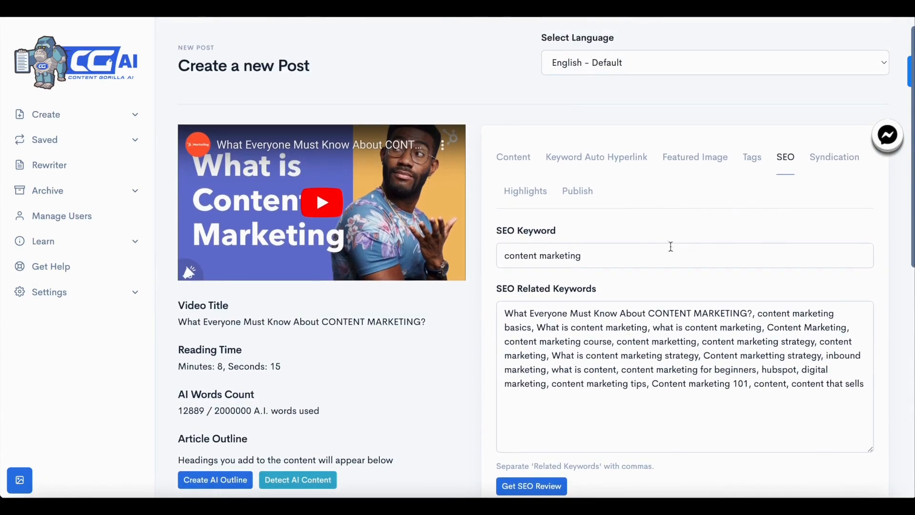
Generate content highlights for the post
left_click(509, 193)
scroll(589, 479, "down", 1)
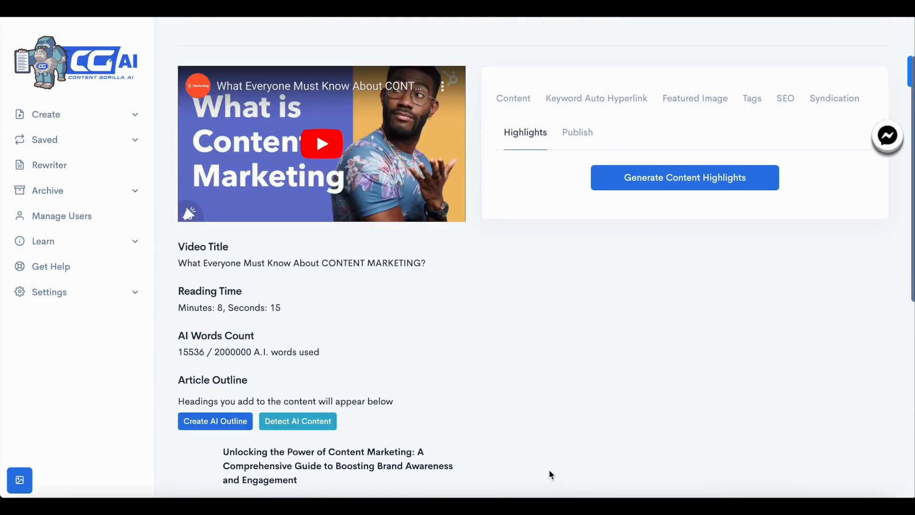
left_click(634, 184)
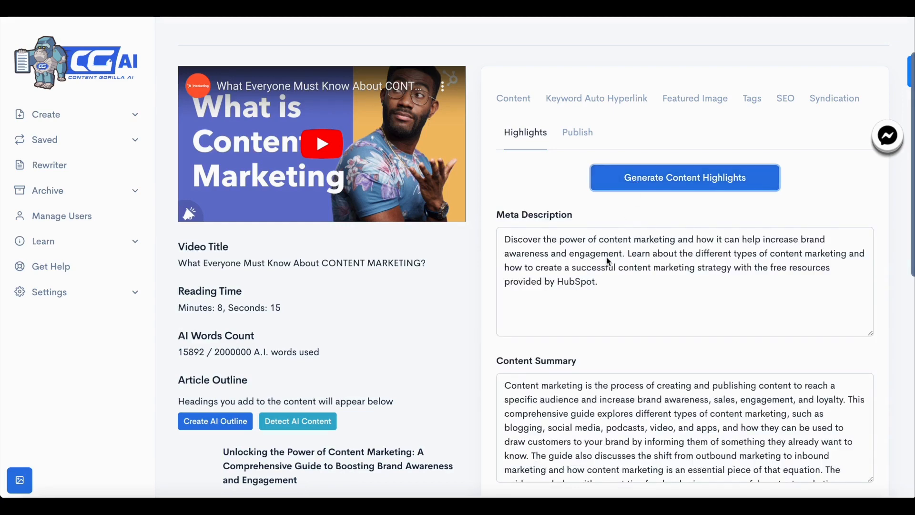
Review the generated meta description, content summary, Facebook post, Twitter tweet and LinkedIn post
scroll(625, 281, "down", 1)
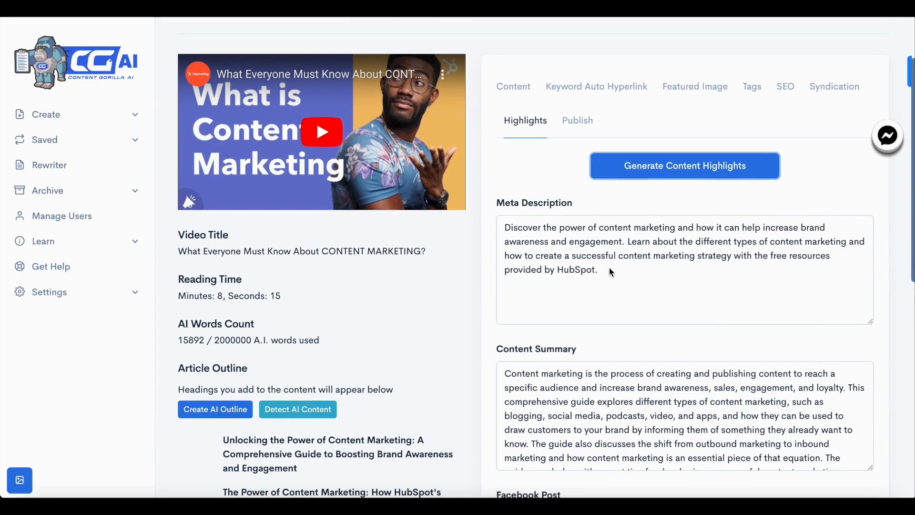
scroll(611, 271, "down", 1)
scroll(632, 259, "down", 2)
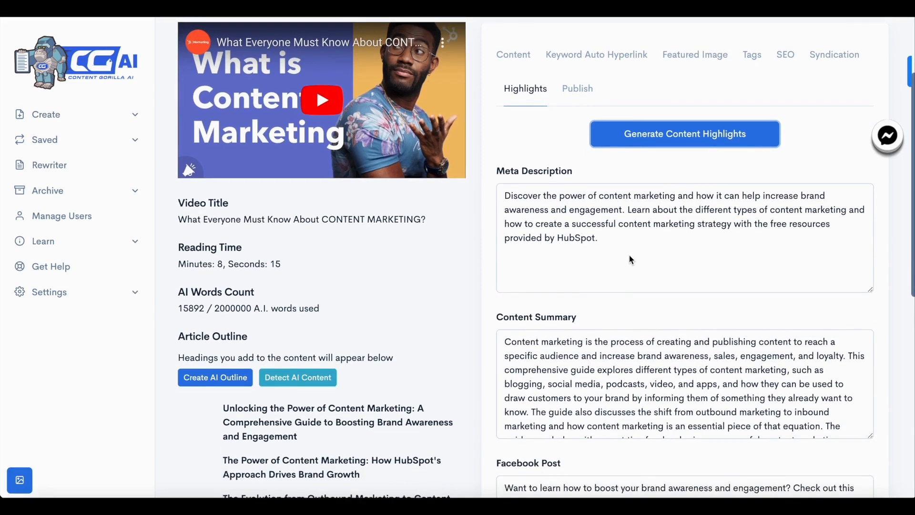
scroll(610, 321, "down", 1)
scroll(610, 320, "up", 1)
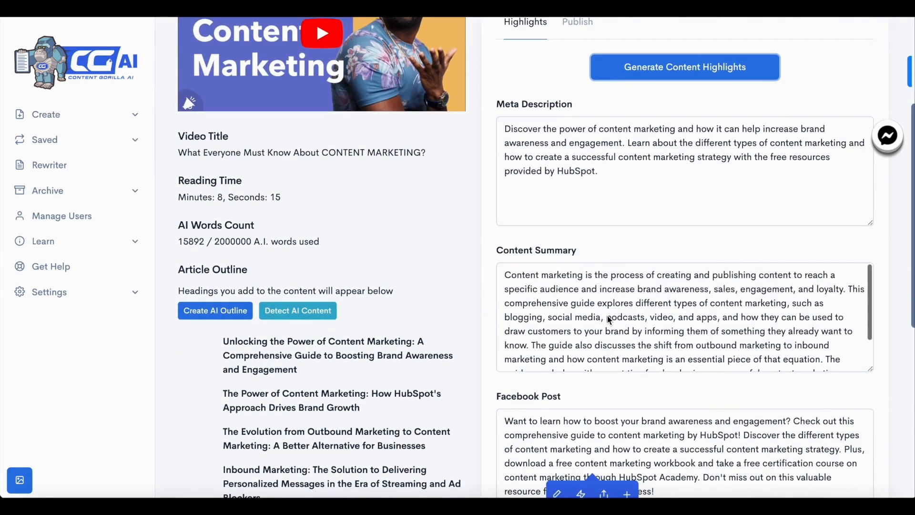
scroll(522, 408, "down", 2)
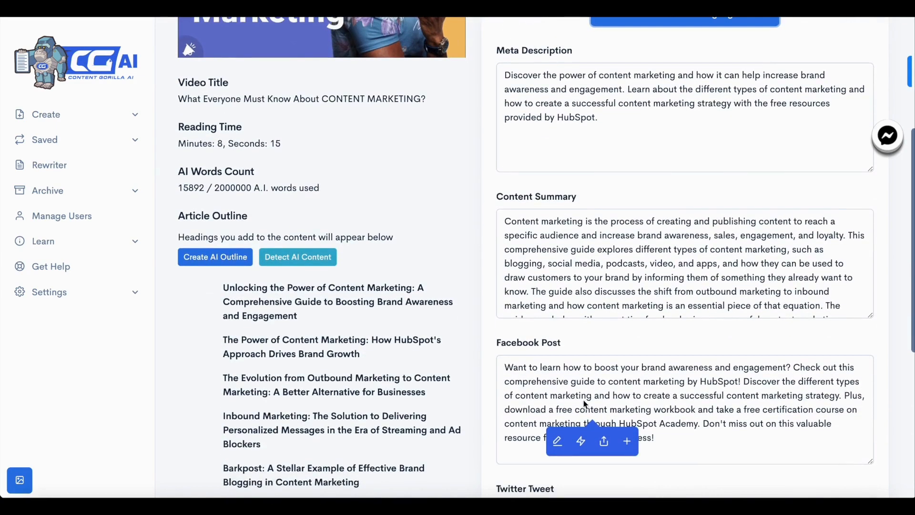
scroll(682, 314, "down", 2)
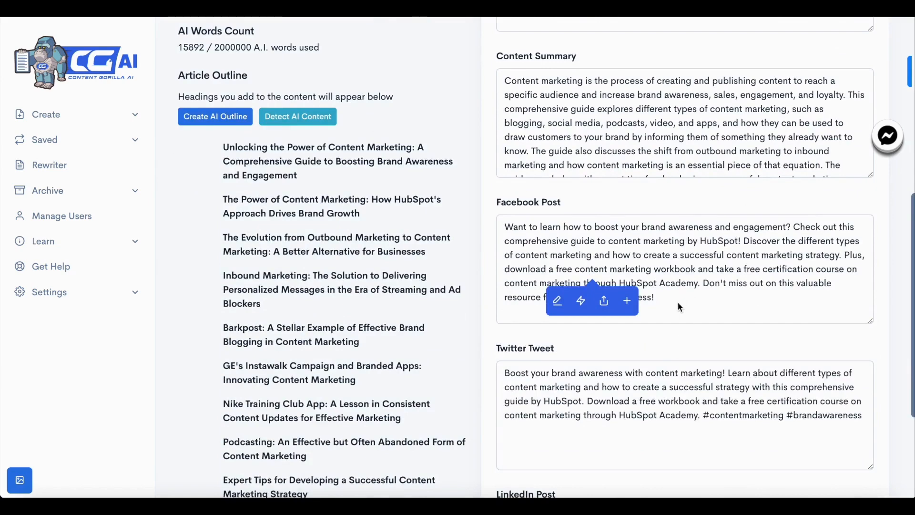
scroll(678, 302, "down", 1)
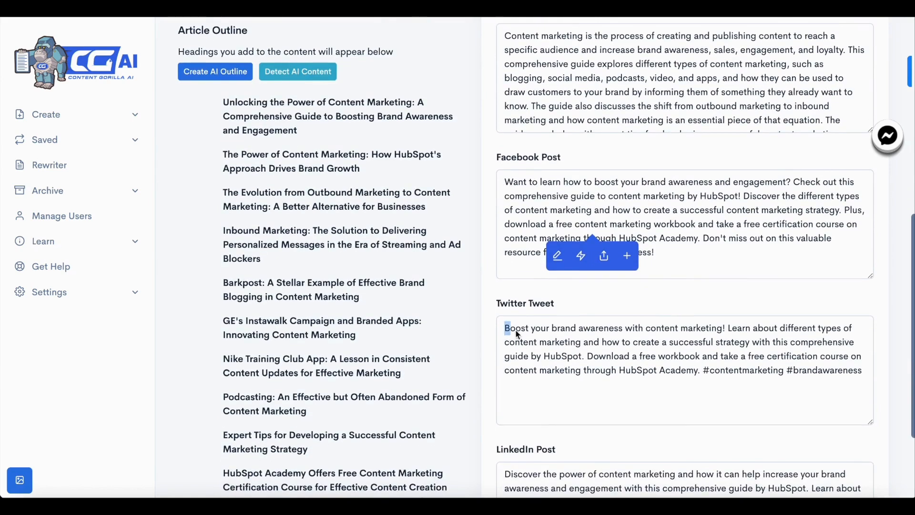
scroll(564, 376, "down", 1)
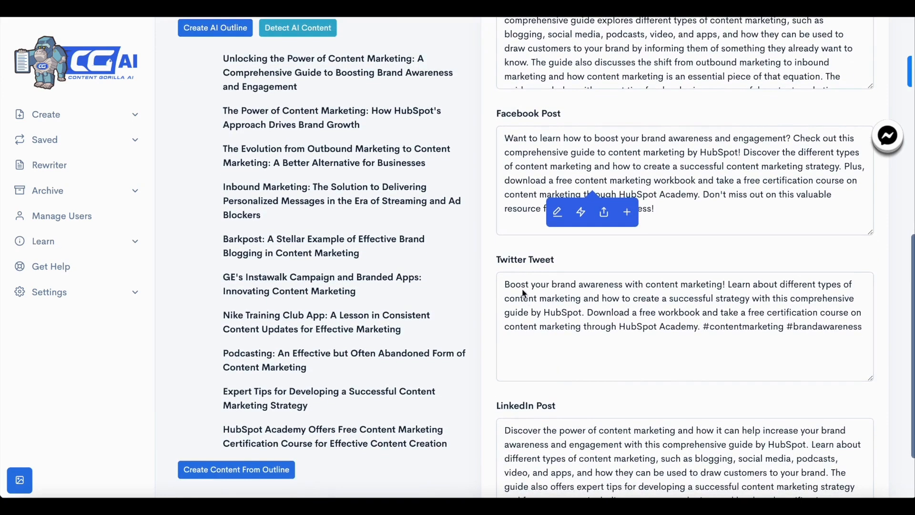
left_click_drag(704, 329, 860, 322)
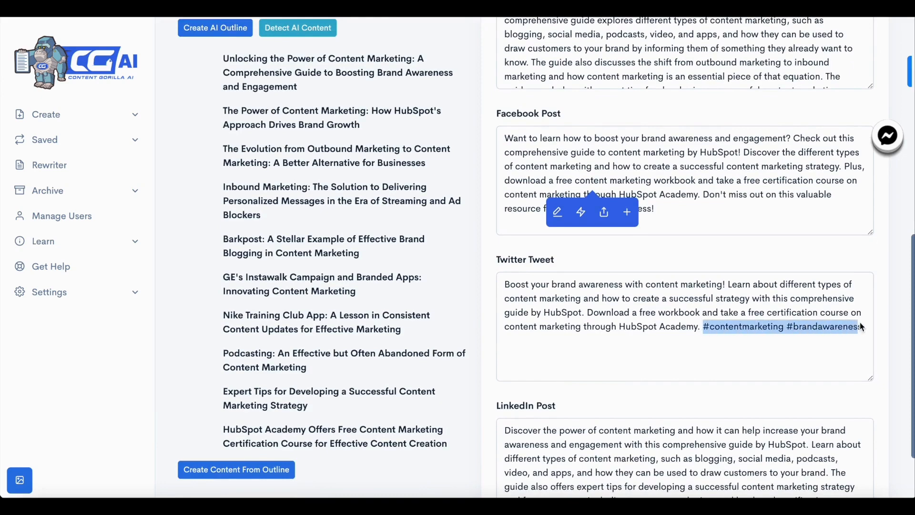
left_click(839, 332)
scroll(821, 454, "down", 1)
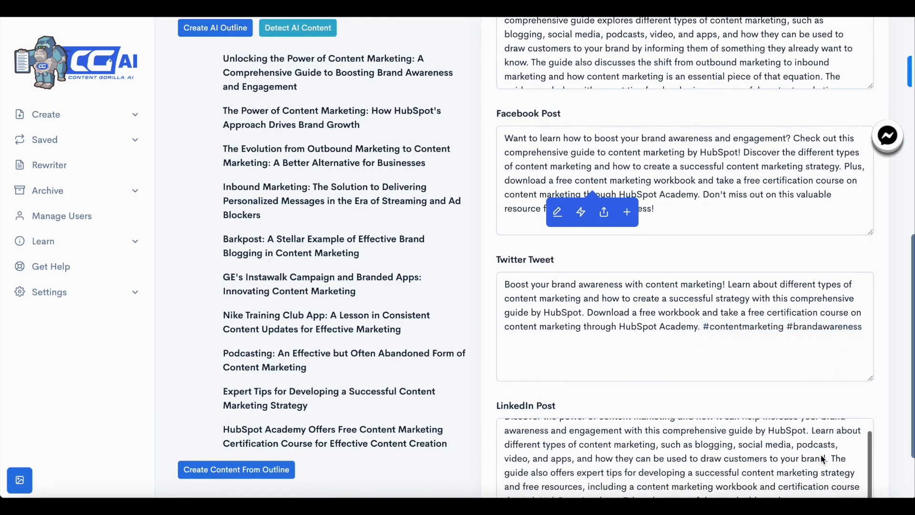
scroll(824, 458, "down", 2)
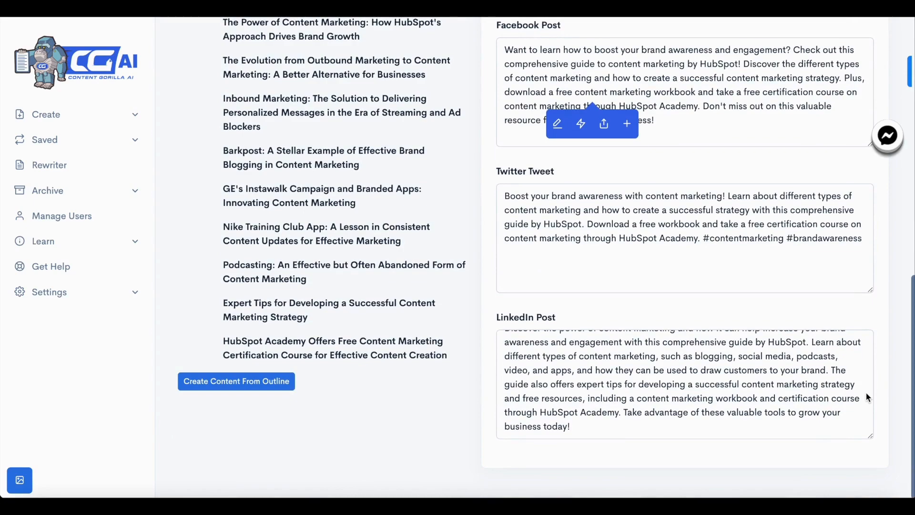
Return to the post content and add blank lines after the first section's paragraph
scroll(803, 399, "up", 1)
scroll(751, 234, "up", 7)
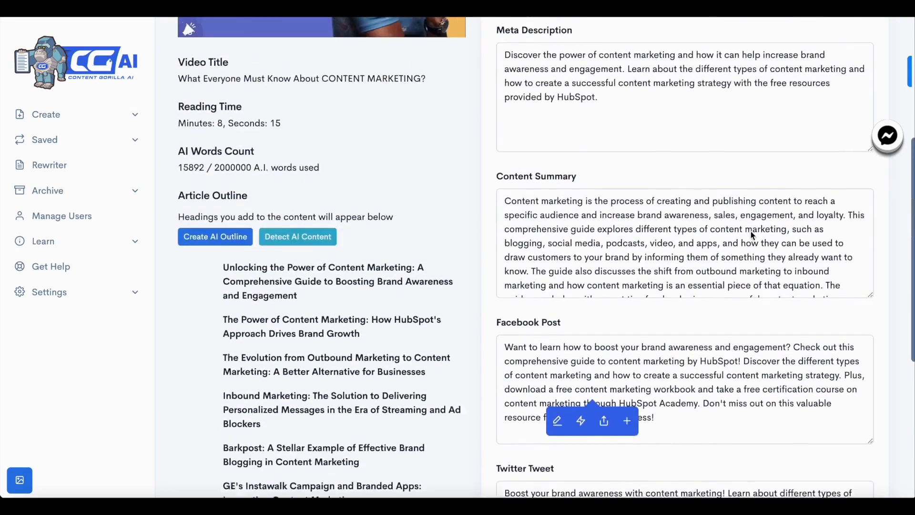
scroll(752, 233, "up", 4)
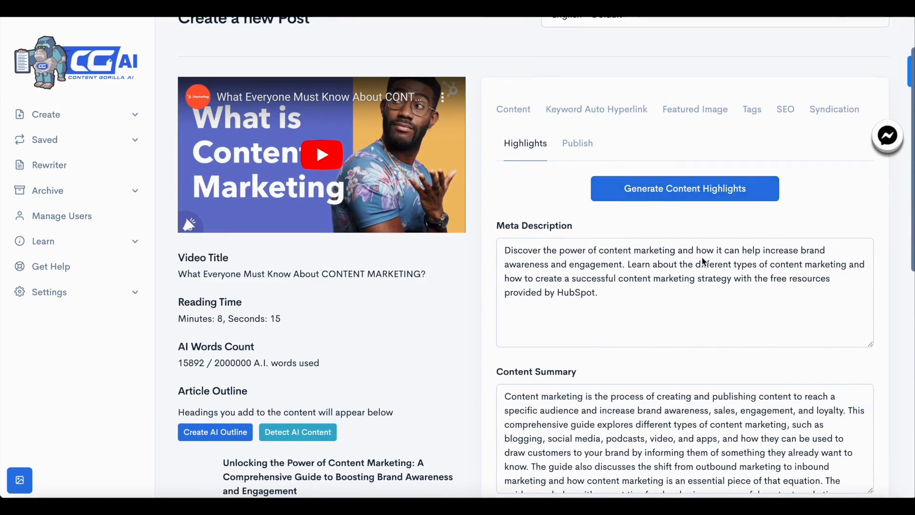
left_click(514, 118)
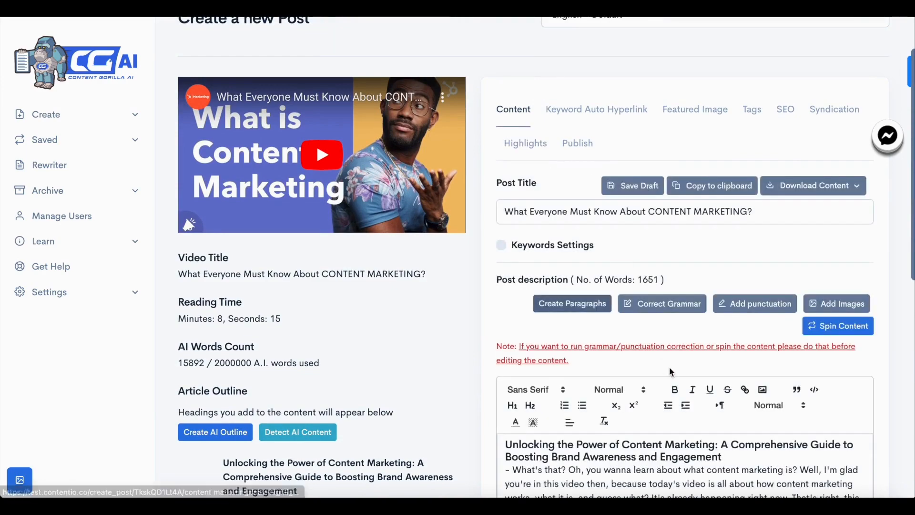
scroll(669, 367, "down", 8)
left_click(723, 262)
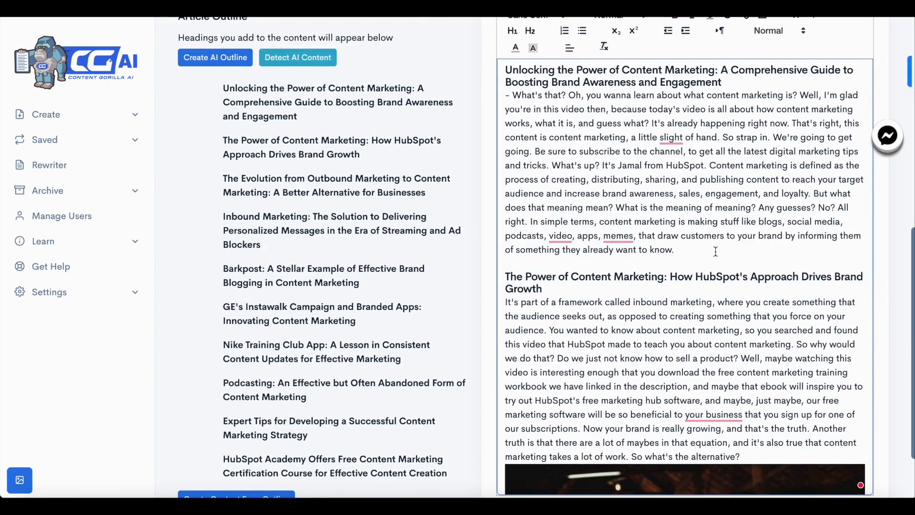
key("Return")
key("Return")
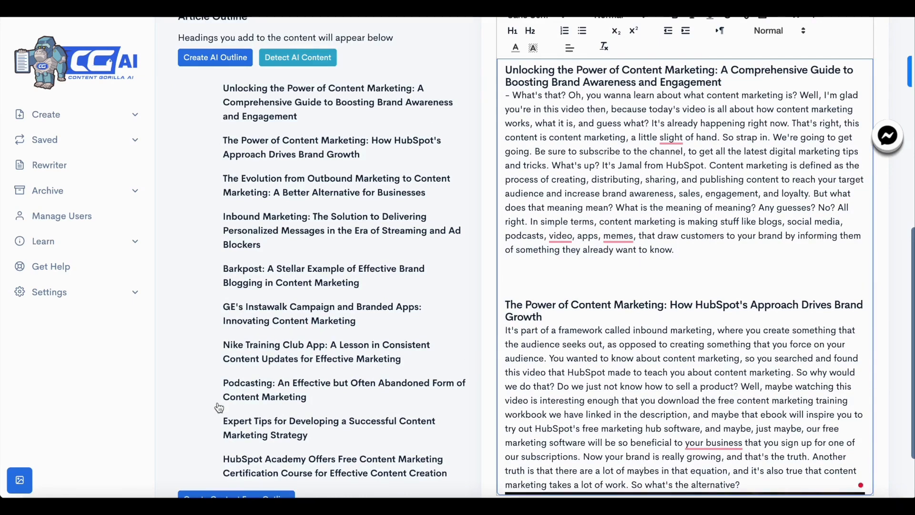
Open the image panel and generate new images for 'Man in a jungle working on a laptop, realistic image'
scroll(530, 323, "up", 3)
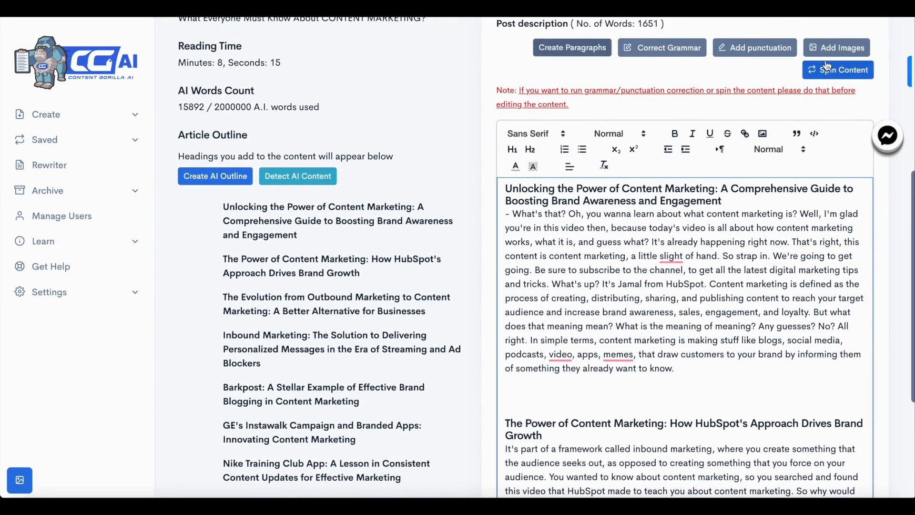
left_click(829, 51)
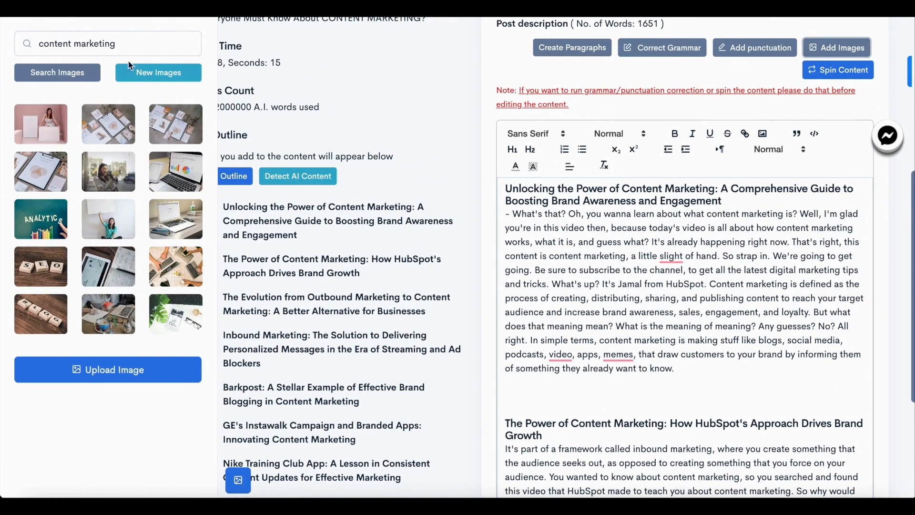
triple_click(122, 53)
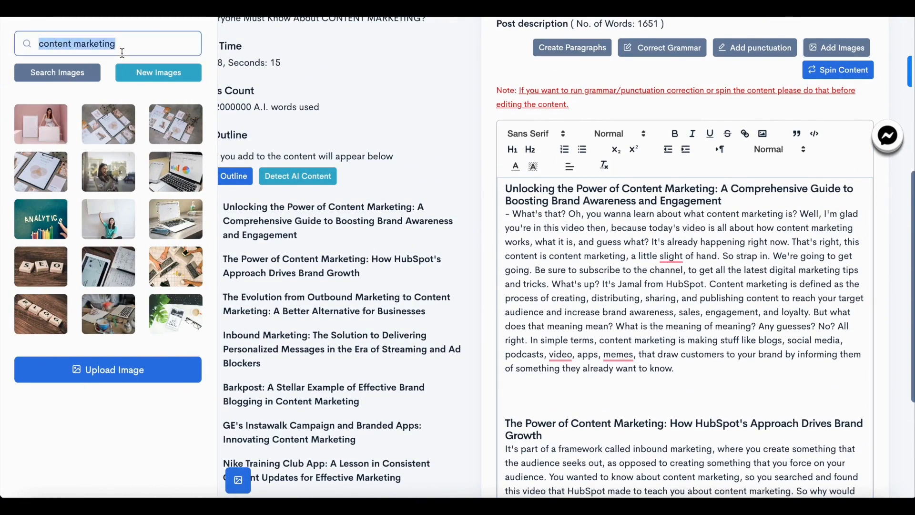
type("Man in a")
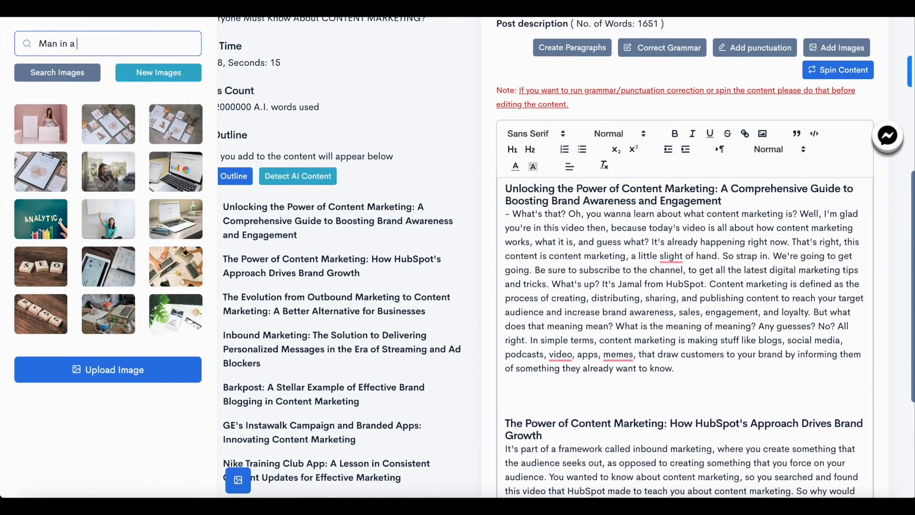
type(" jungle working on a laptop")
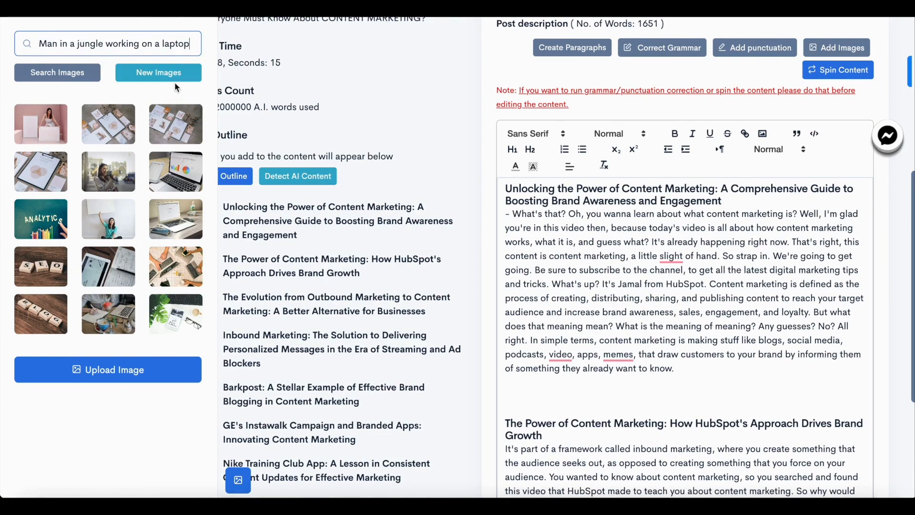
type(", realistic image")
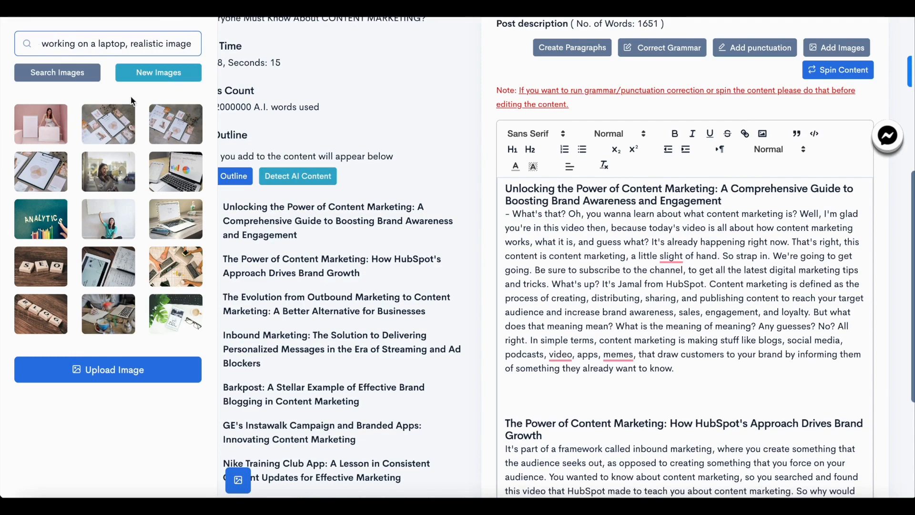
left_click(159, 81)
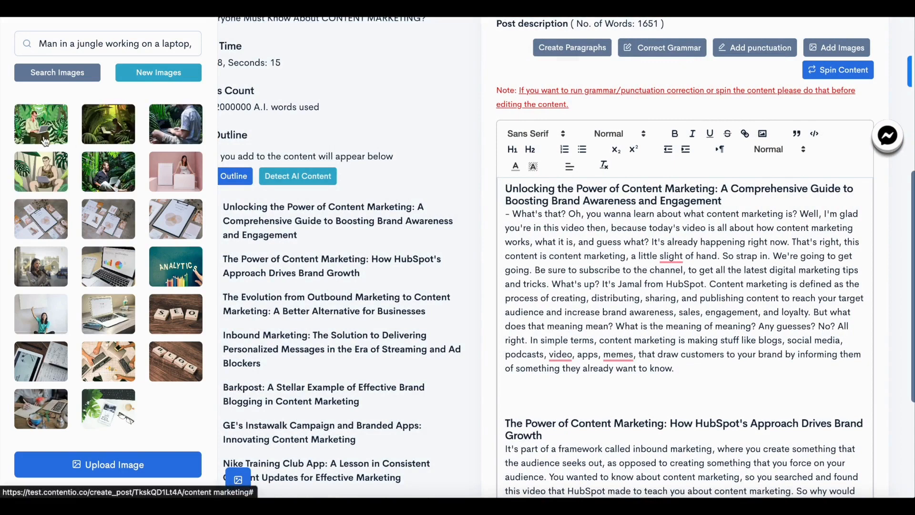
Insert the second generated jungle image into the post below the first section
scroll(125, 130, "down", 4)
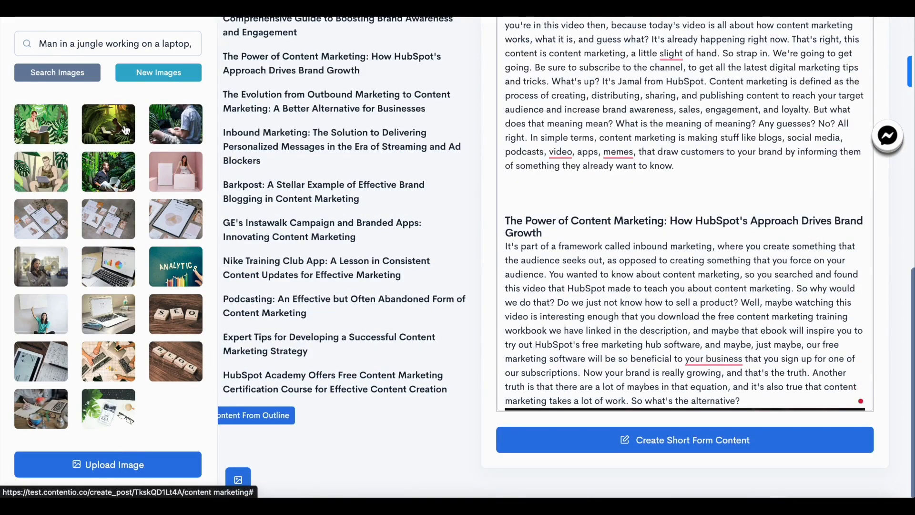
left_click_drag(118, 131, 639, 193)
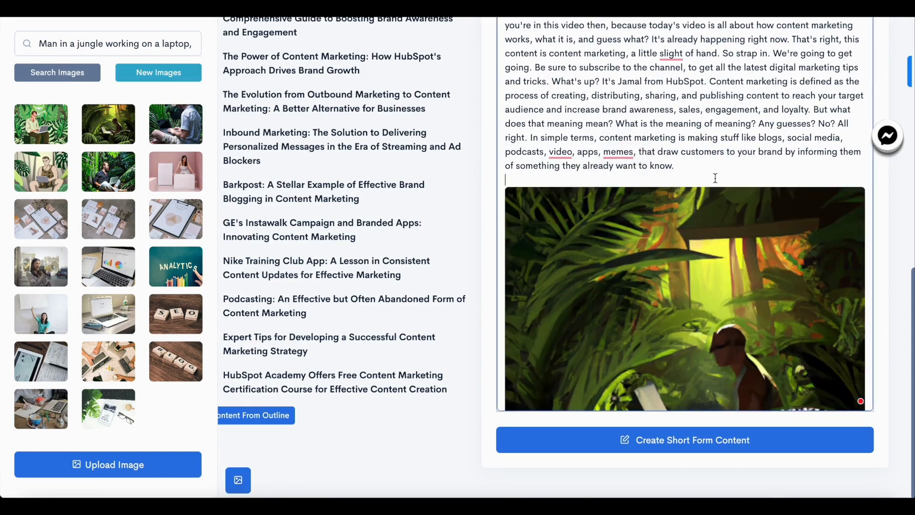
scroll(716, 178, "down", 3)
scroll(716, 178, "down", 2)
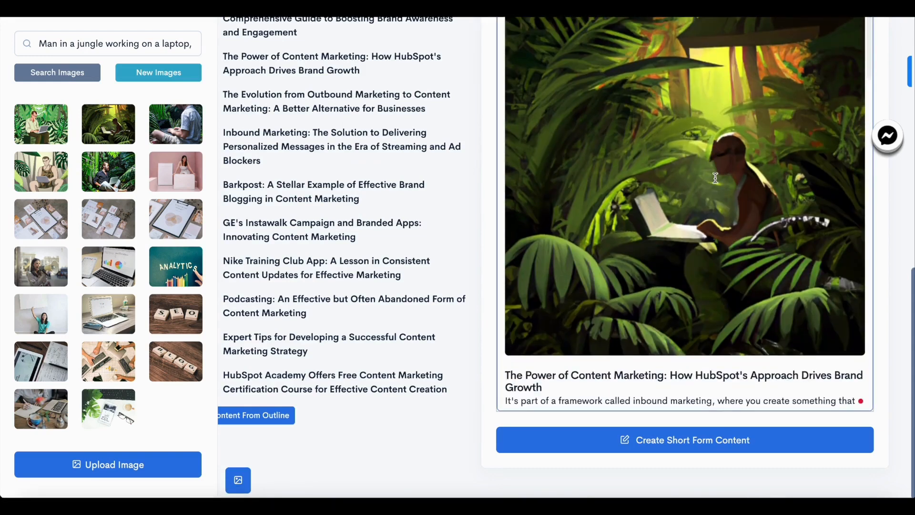
scroll(715, 178, "up", 3)
scroll(716, 177, "up", 4)
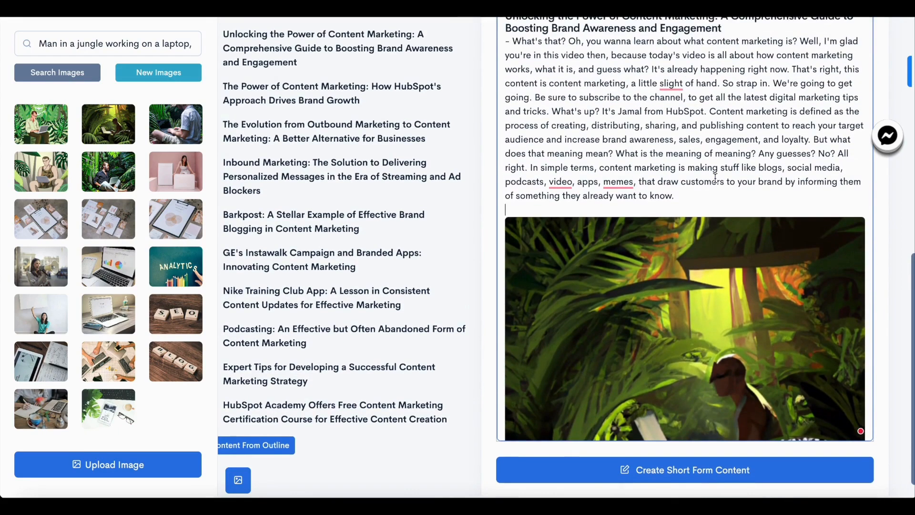
Add space after the Evolution from Outbound Marketing section and insert the third generated jungle image there
scroll(715, 178, "down", 6)
scroll(711, 266, "down", 14)
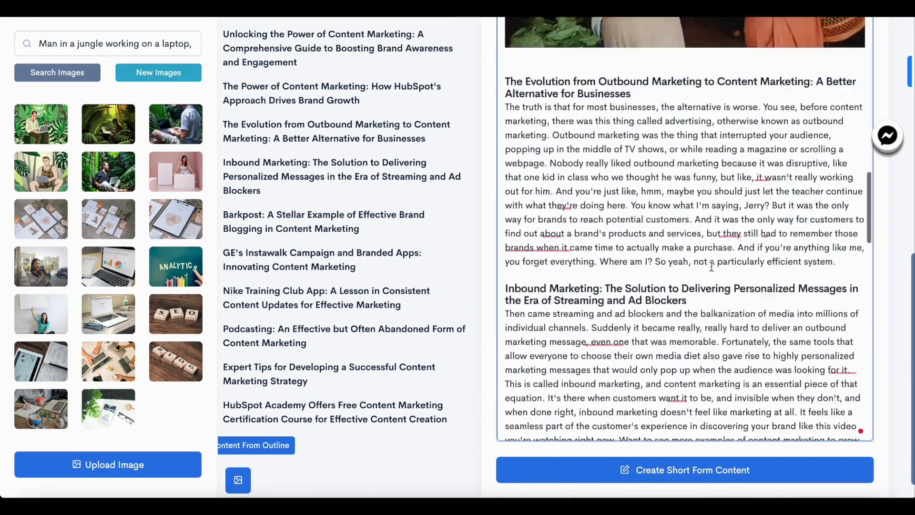
left_click(839, 152)
key("Return")
key("Return")
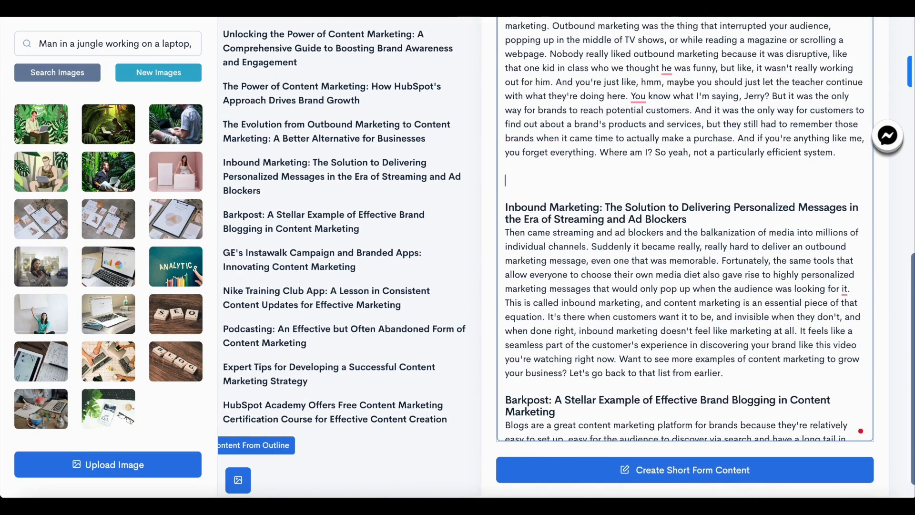
left_click_drag(162, 131, 560, 180)
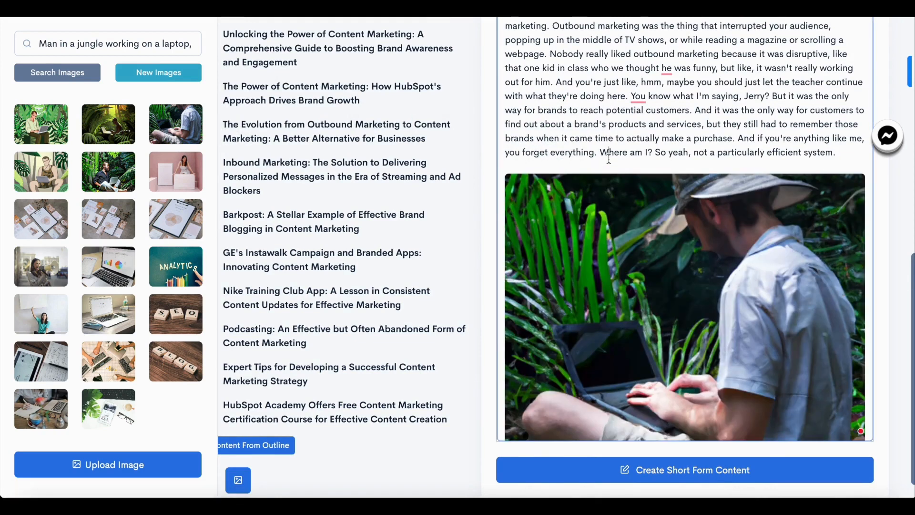
scroll(605, 301, "down", 1)
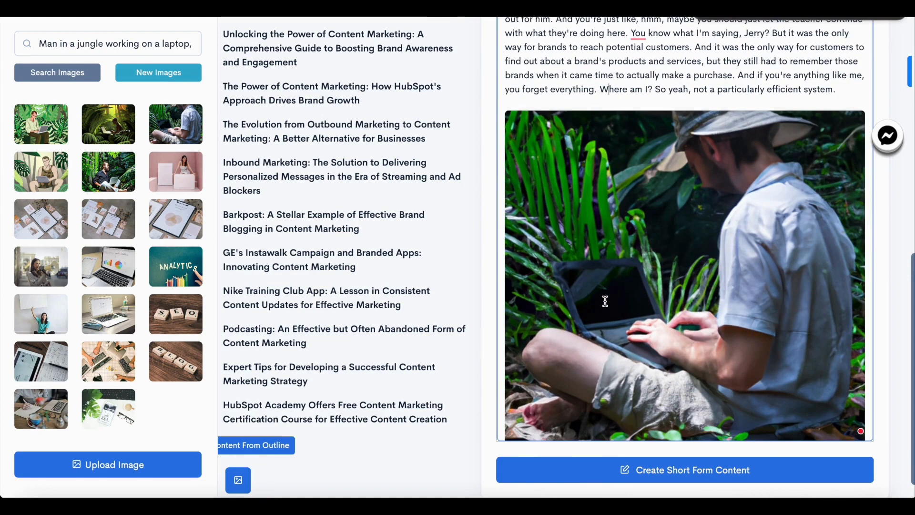